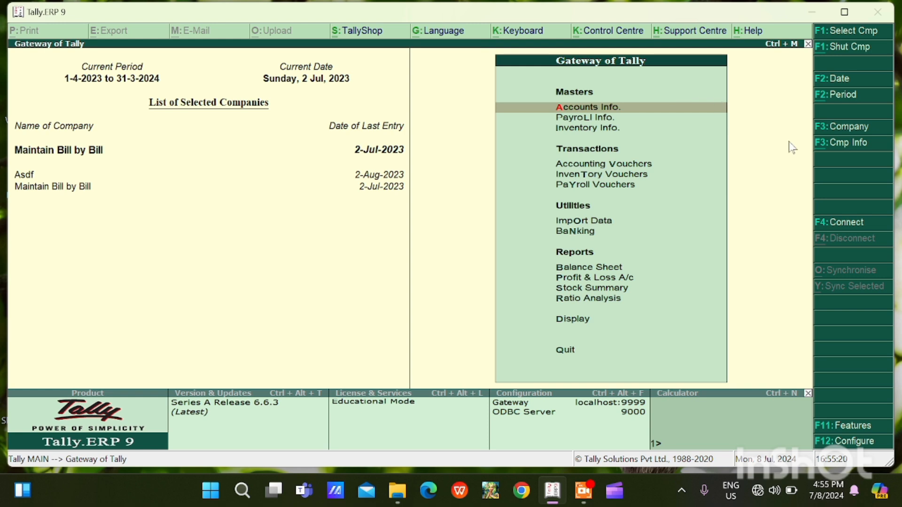
Open the Maintain Bill by Bill company for alteration
click(841, 148)
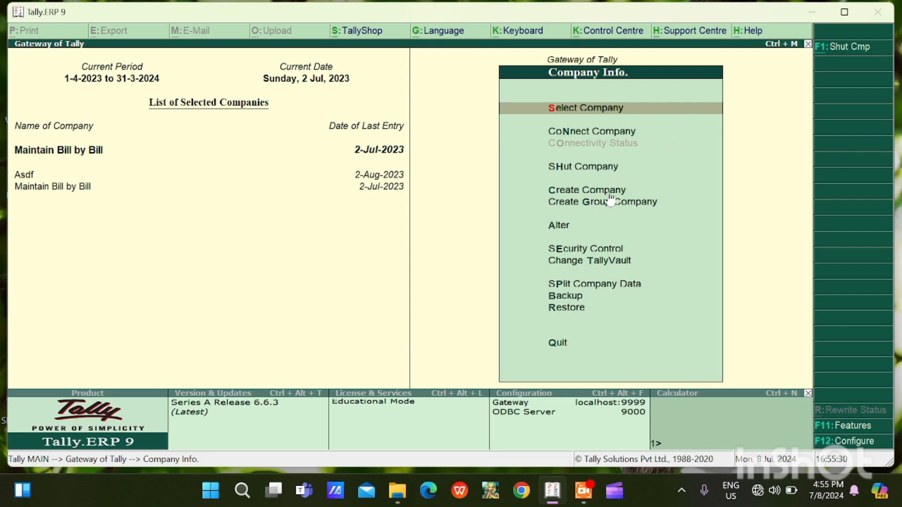
click(562, 231)
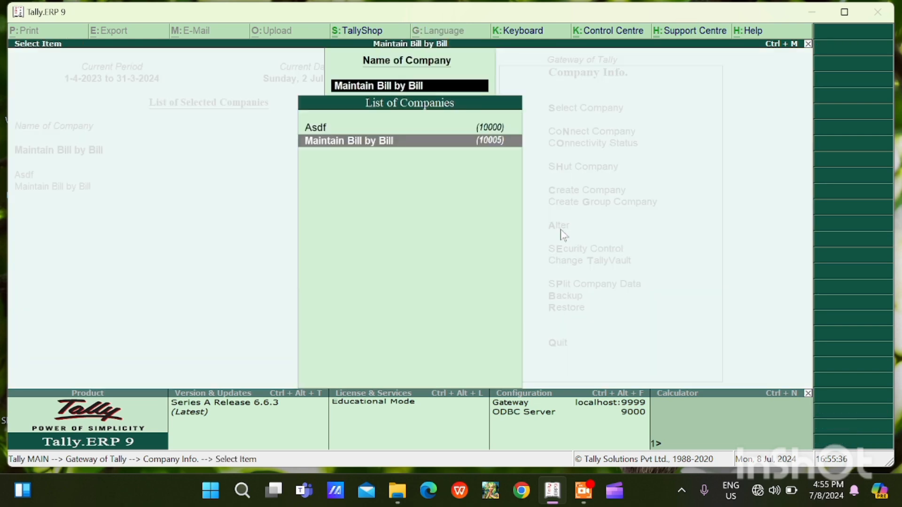
click(386, 142)
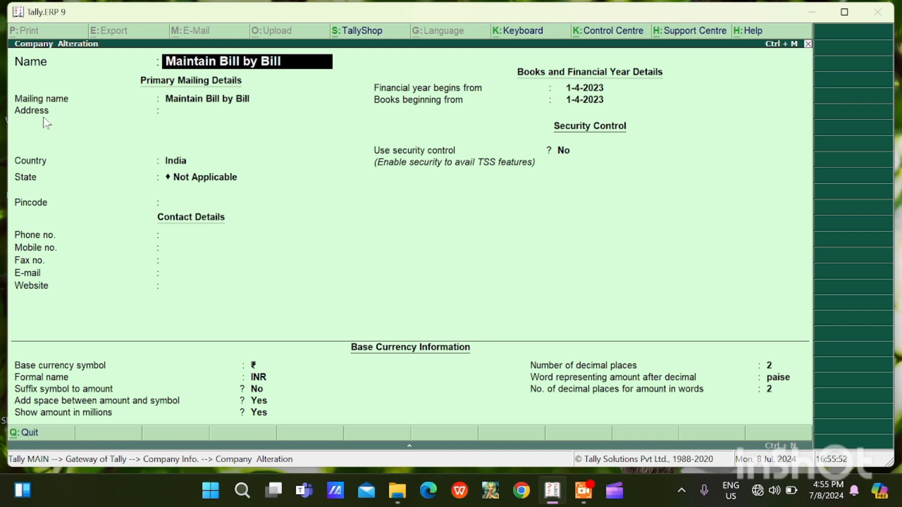
Review the company's mailing, contact and base currency details without changing them, and accept the alteration form
key(Return)
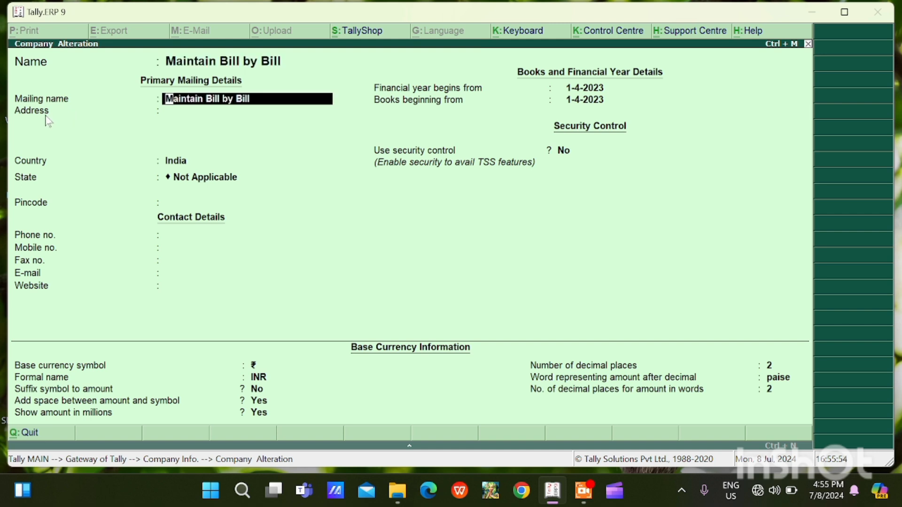
key(Return)
key(Return)
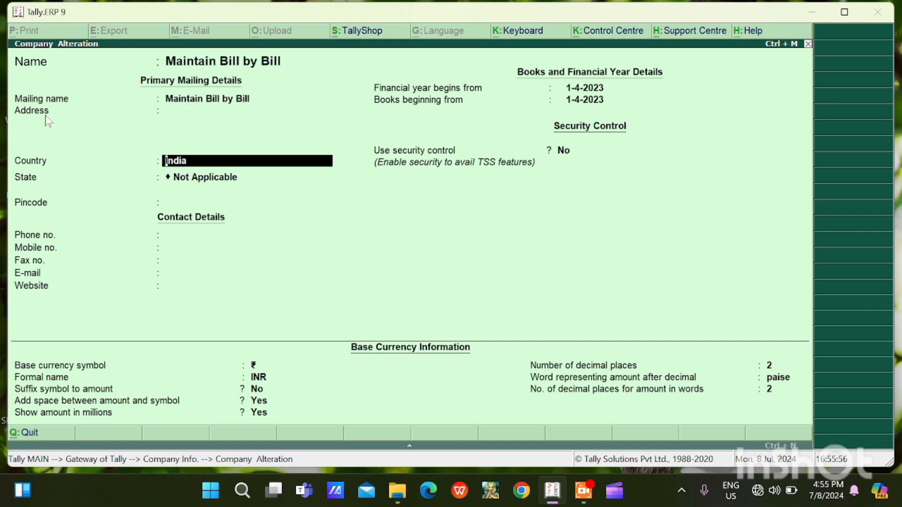
key(Return)
key(Return)
key(Return)
key(Return)
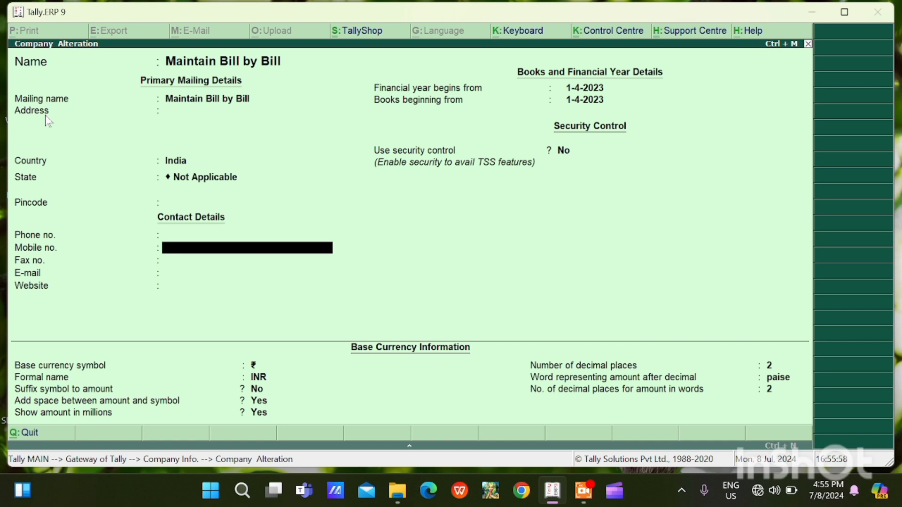
key(Return)
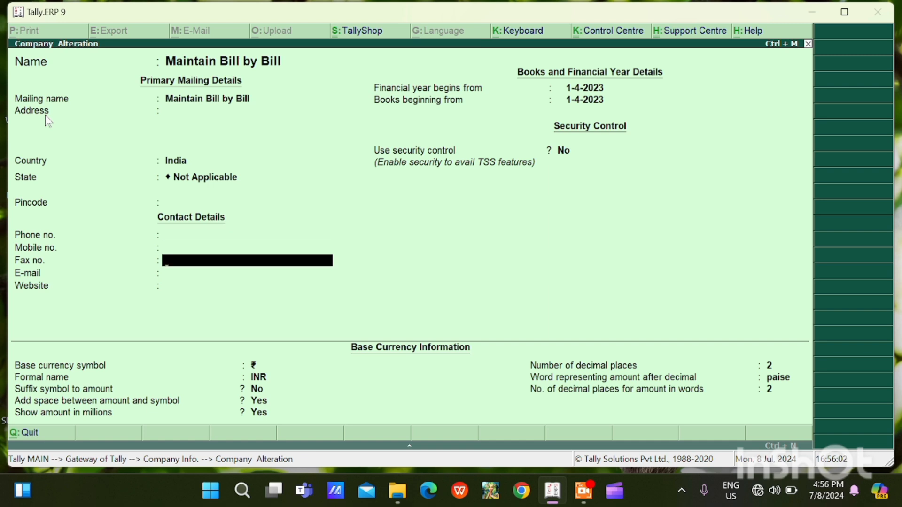
key(Return)
key(Return)
key(Return)
key(Return)
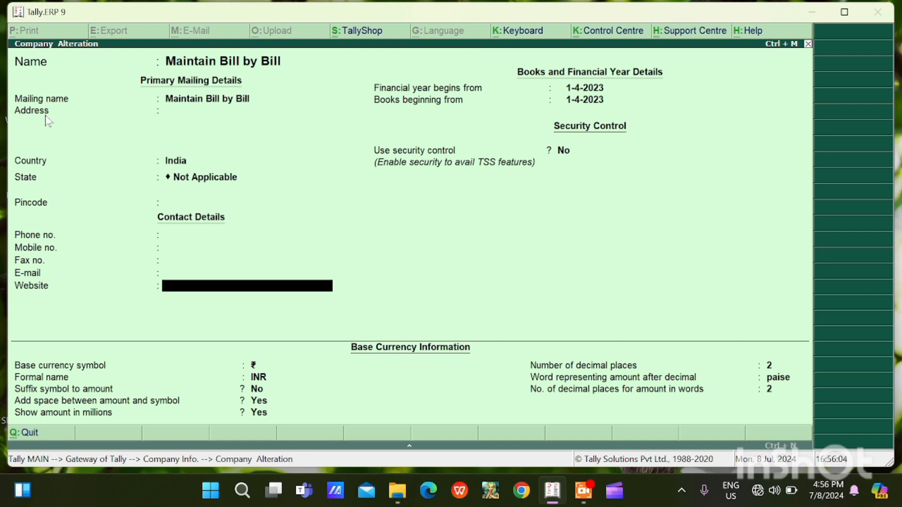
key(Return)
key(Return)
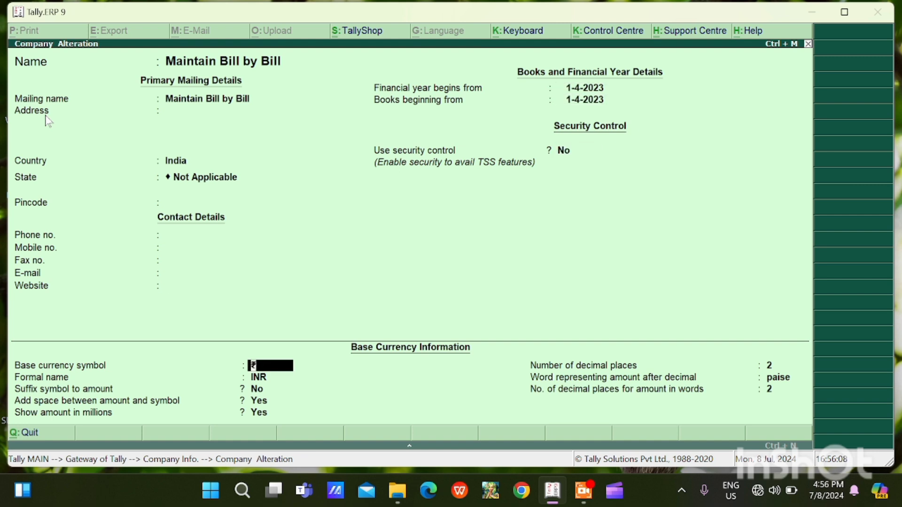
key(ctrl+a)
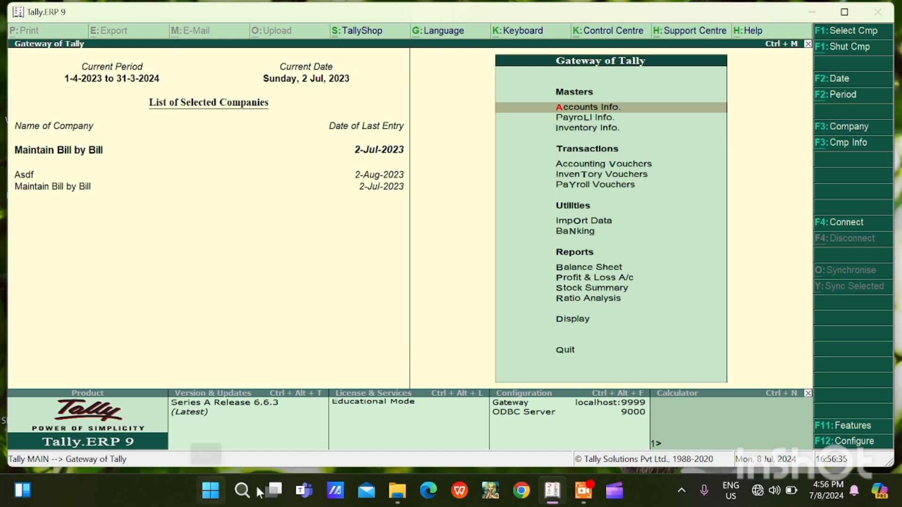
Open purchase voucher no. 1 from the Day Book and advance past its date and supplier invoice details to the party account
click(581, 328)
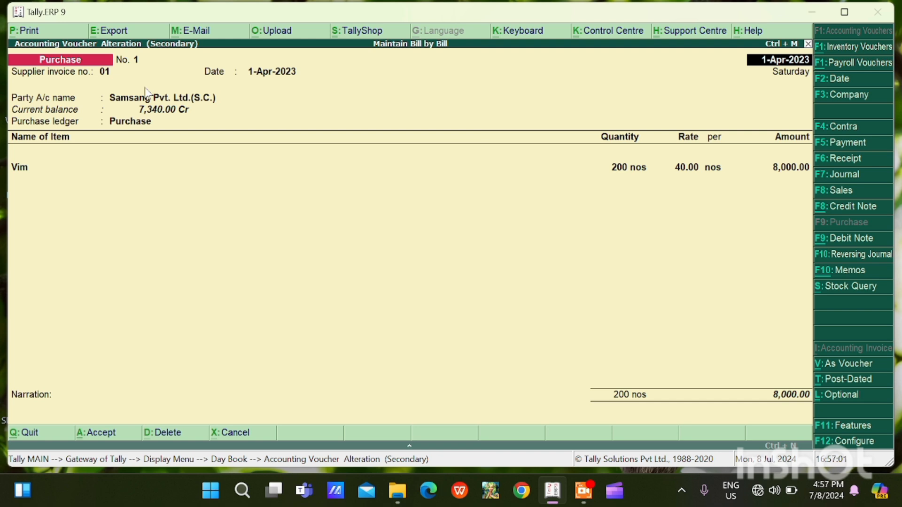
key(Return)
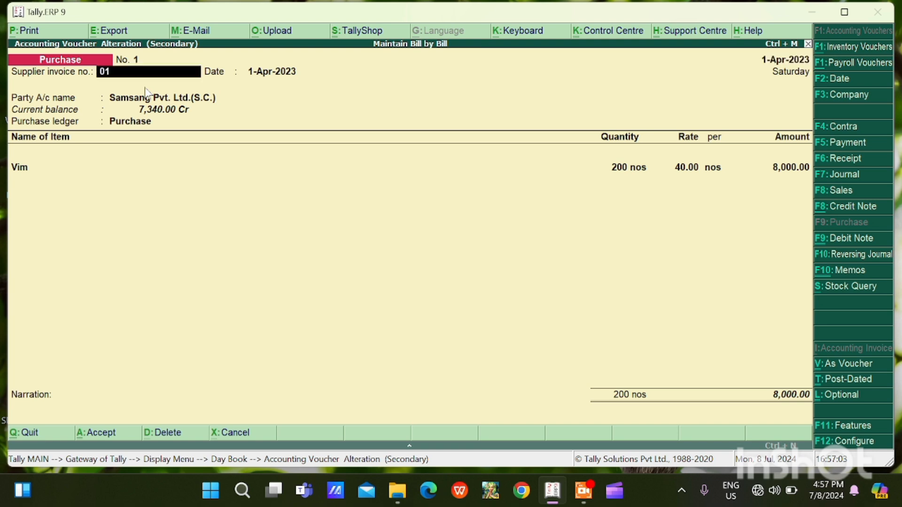
key(Return)
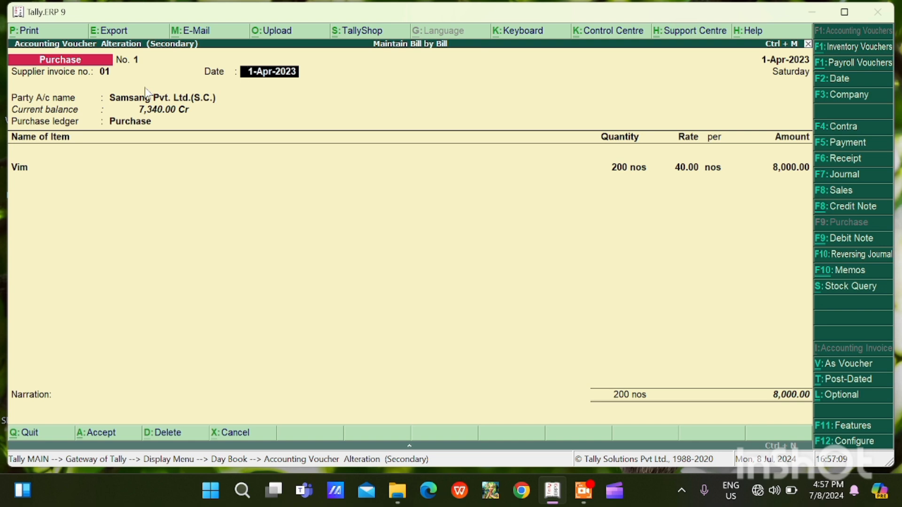
key(Return)
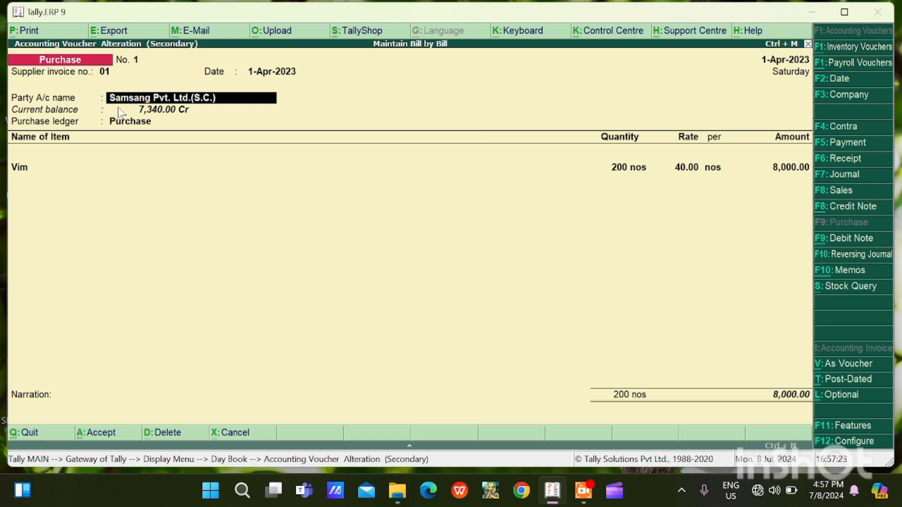
Start a new party ledger named Sam under the Sundry Creditors group from within the voucher
key(alt+c)
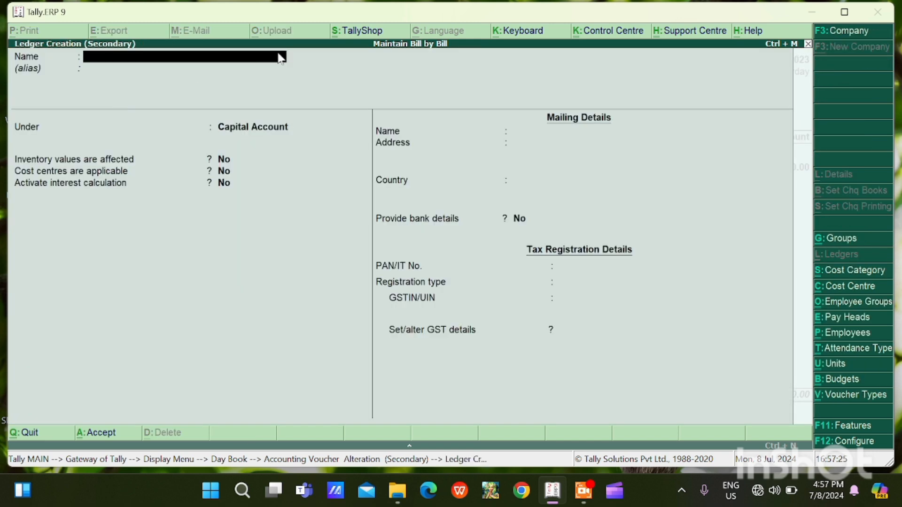
text(Sa)
key(Return)
key(Return)
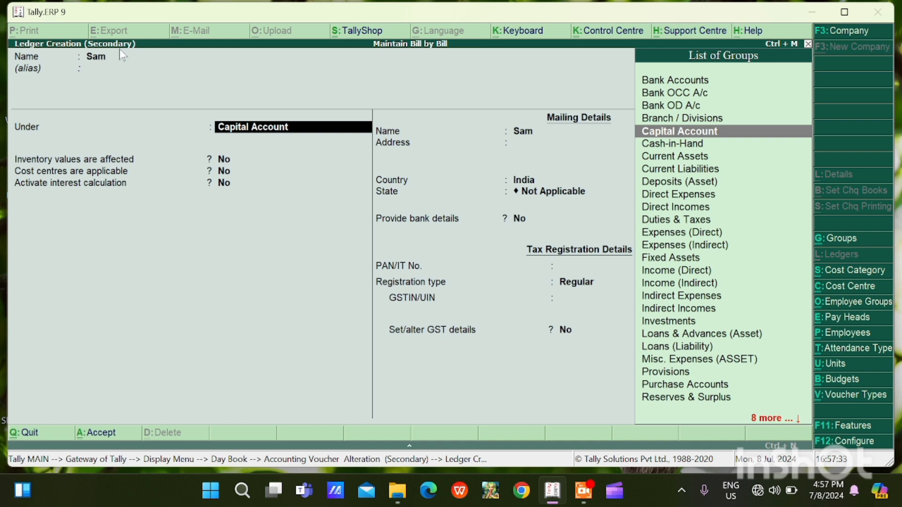
text(S)
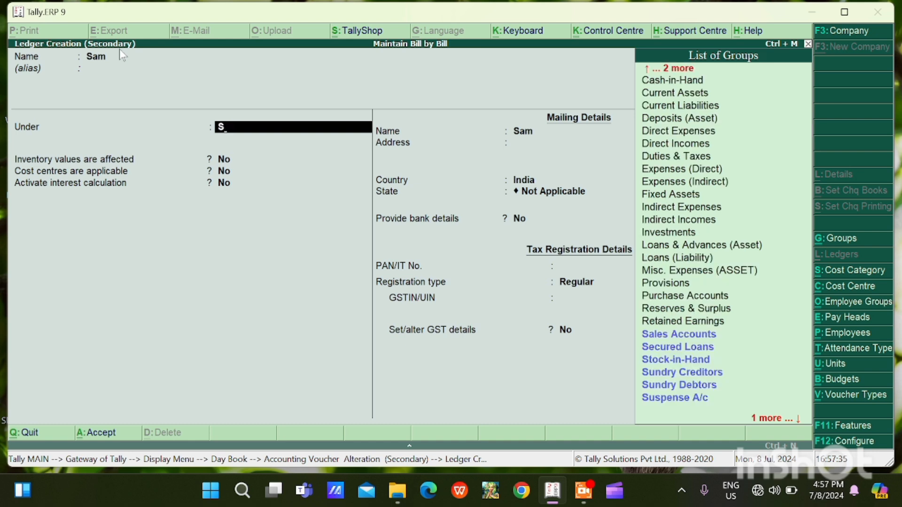
text(u)
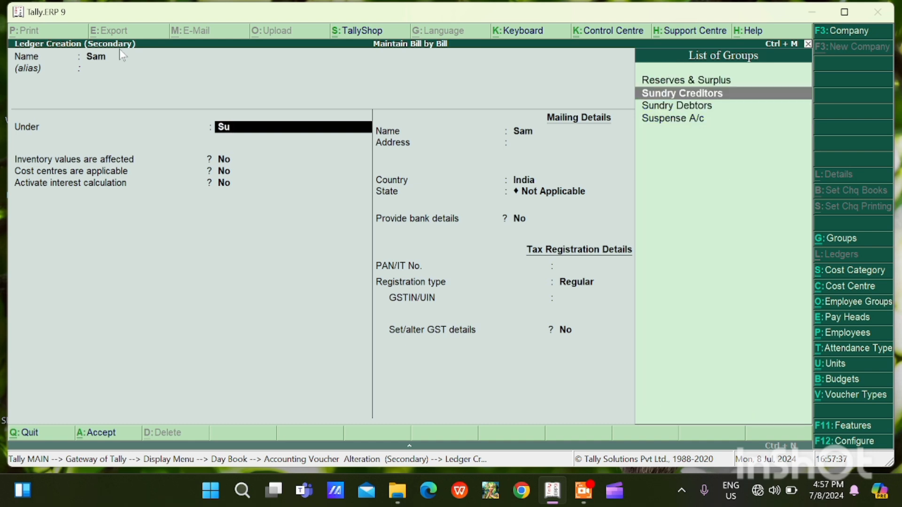
key(Return)
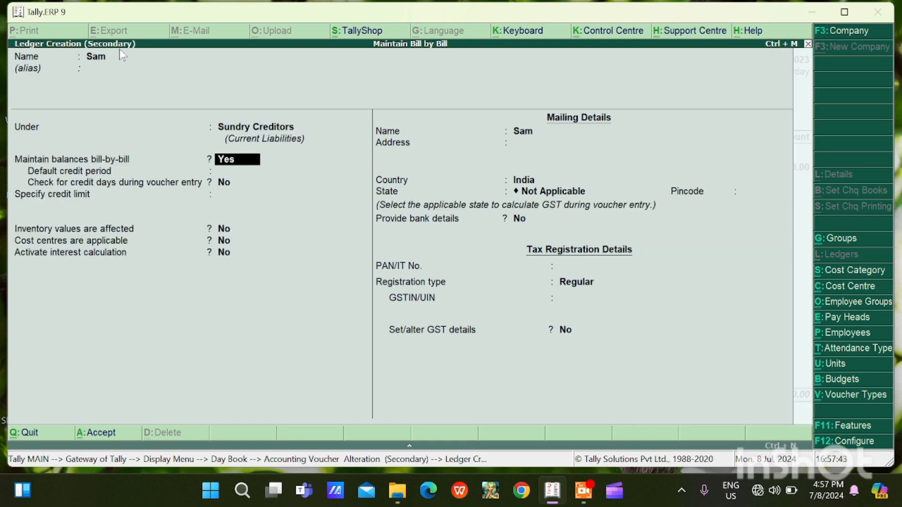
Keep bill-by-bill balances on, set the default credit period to 20 days, and discard the new party ledger
key(Return)
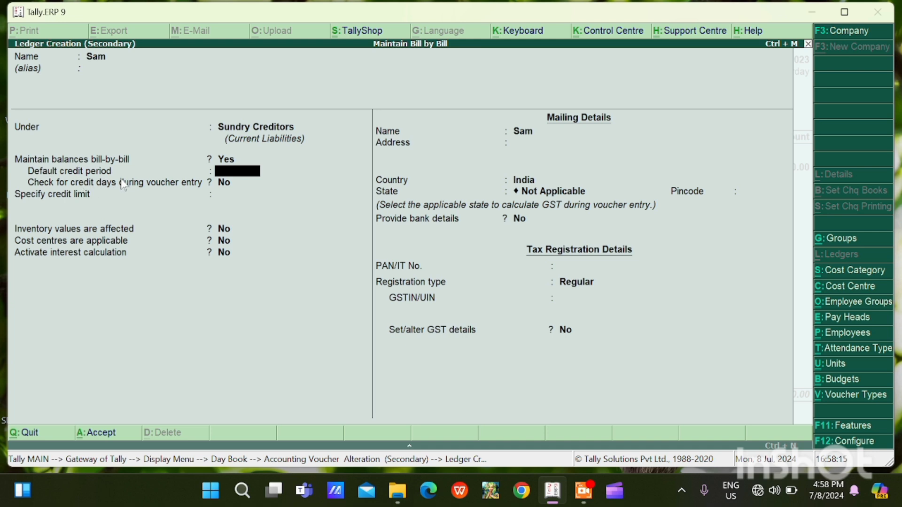
text(20)
key(Return)
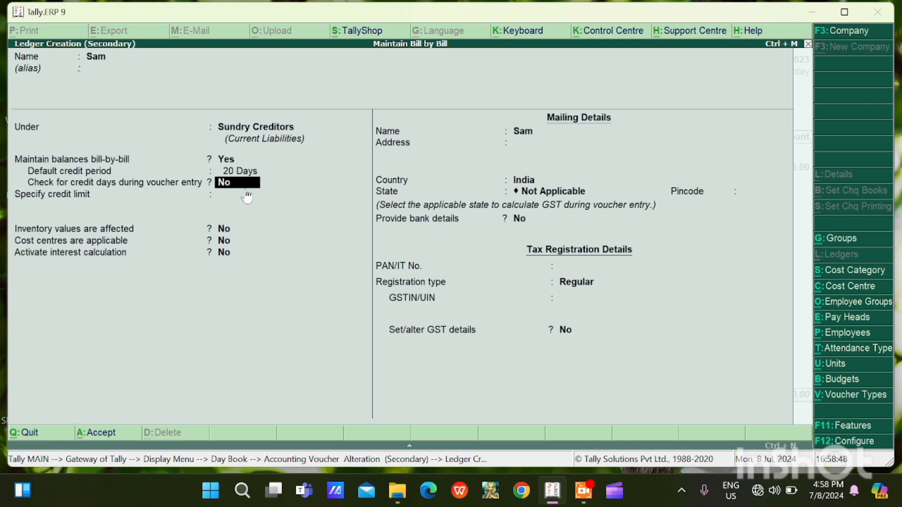
key(Return)
key(Return)
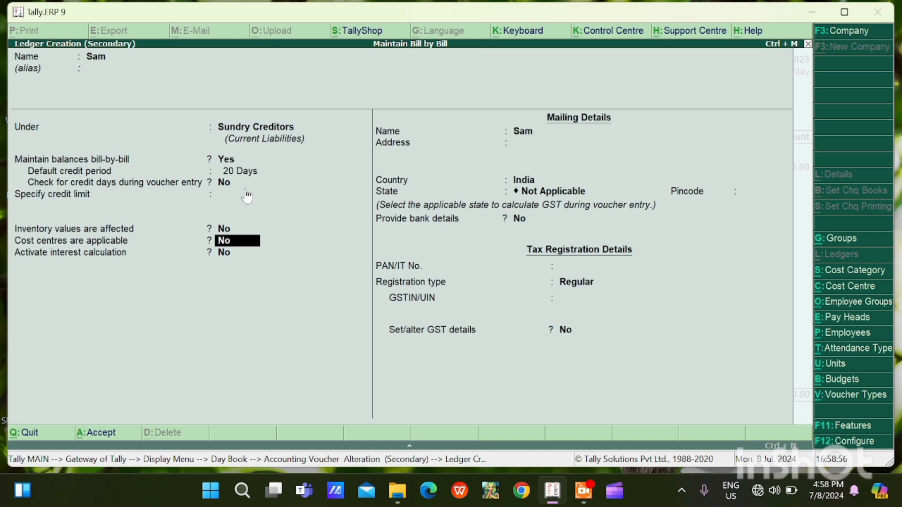
key(Escape)
key(y)
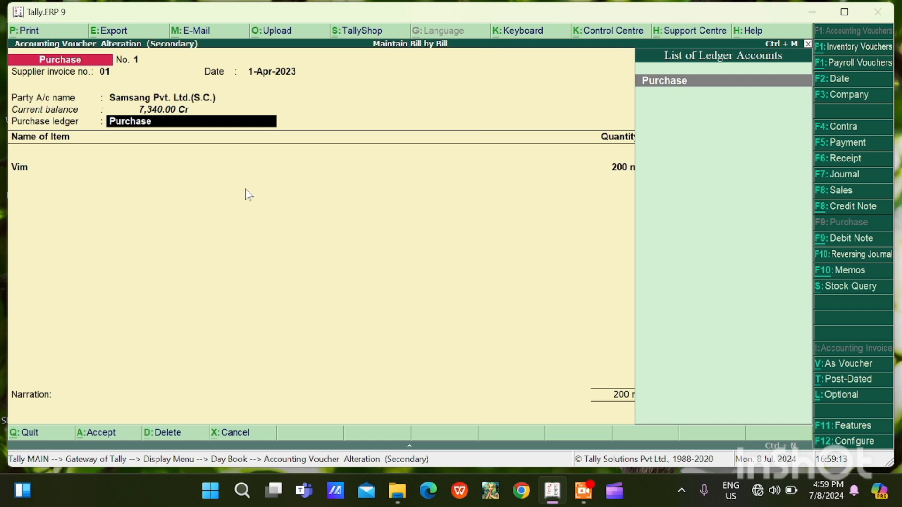
Fill in a new ledger named Pur under Purchase Accounts from the purchase ledger field, and discard it
key(alt+c)
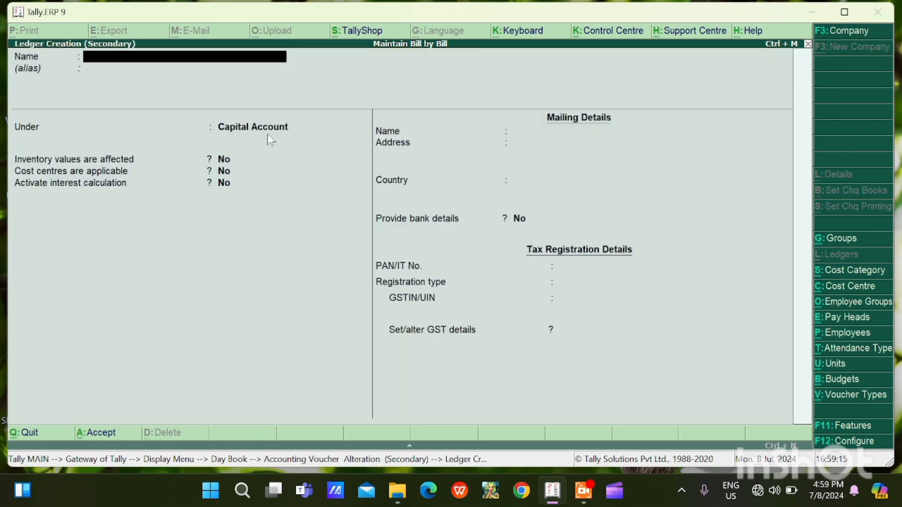
text(Pur)
key(Return)
key(Return)
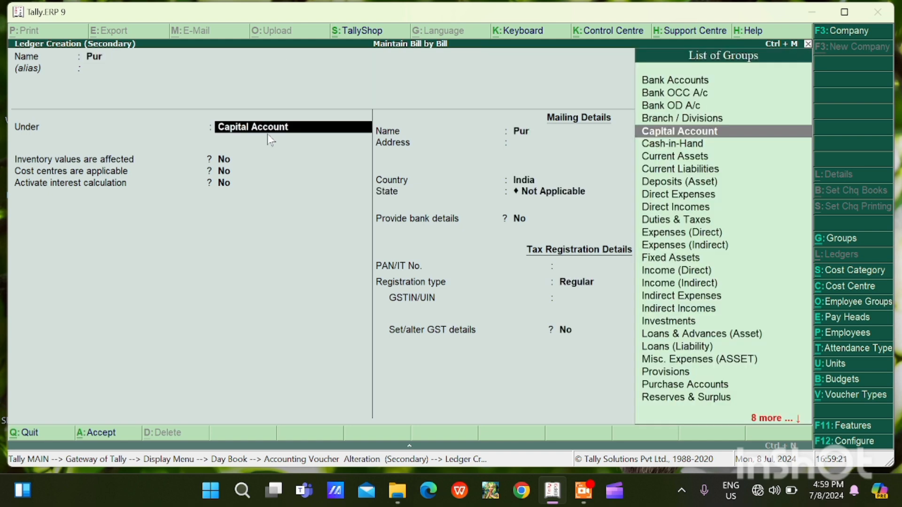
text(Pu)
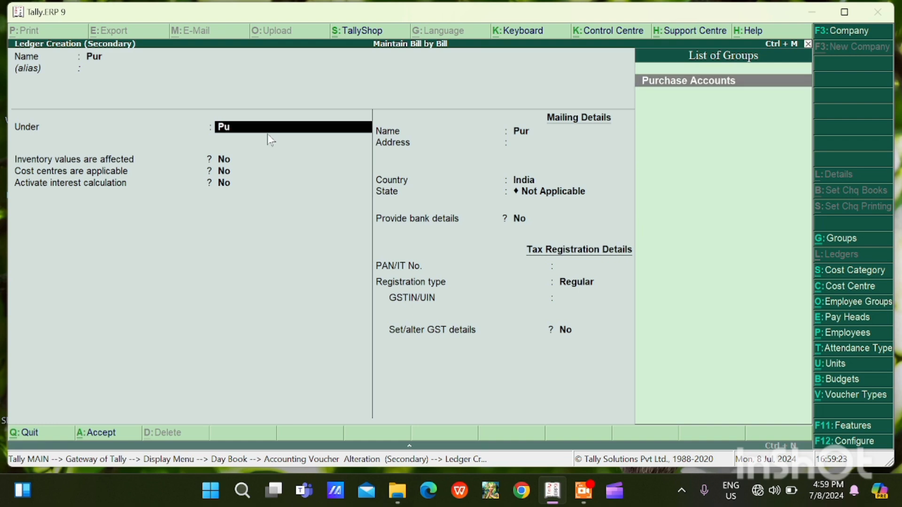
key(Return)
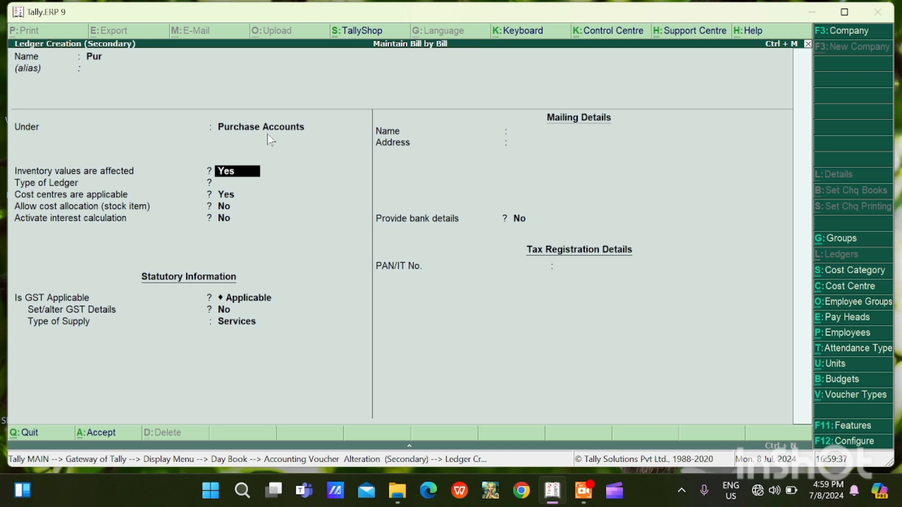
key(BackSpace)
key(Escape)
key(y)
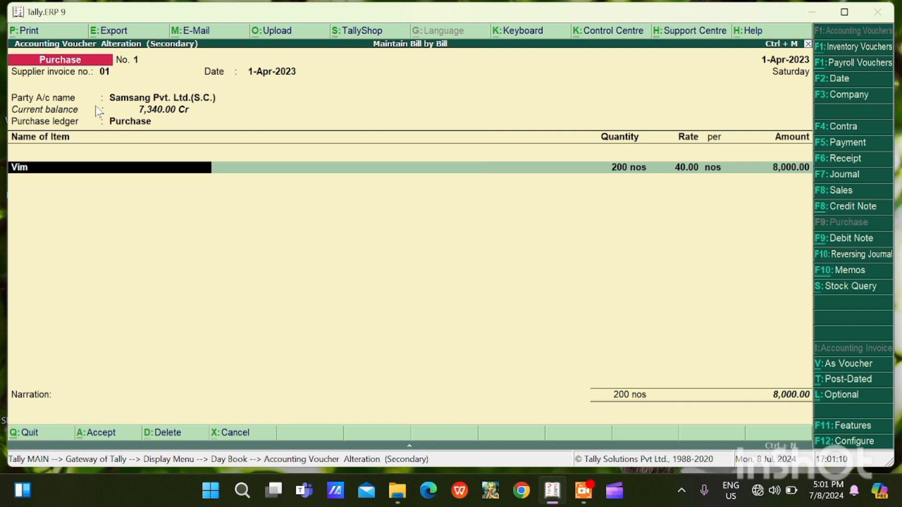
Start a new stock item named Vv under Primary from the voucher's item line
key(alt+c)
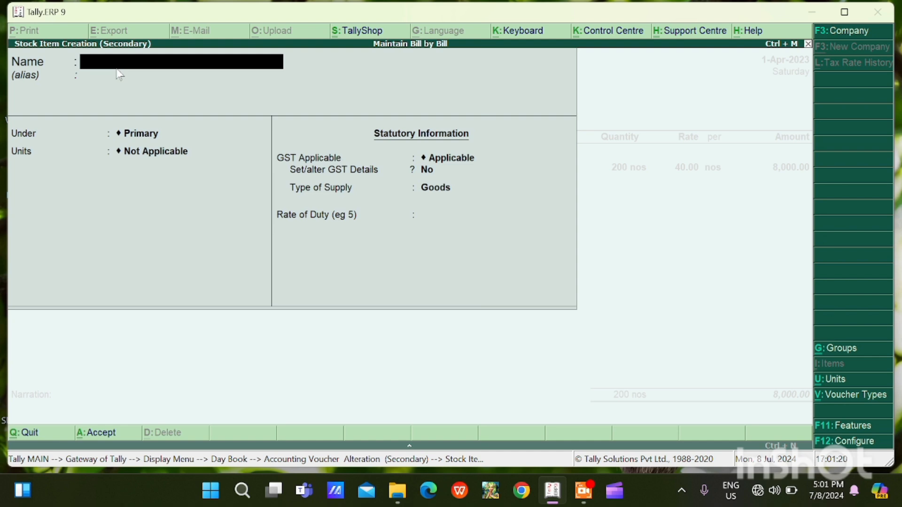
text(Vv)
key(Return)
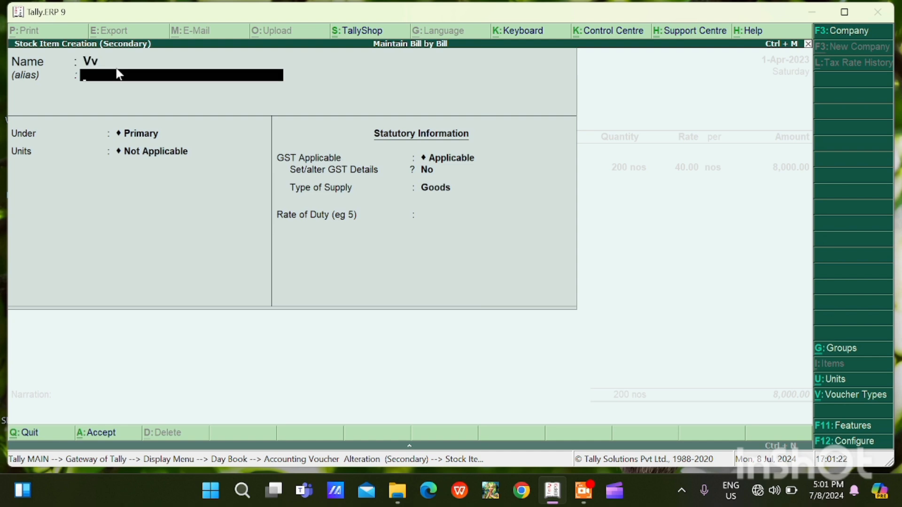
key(Return)
key(Return)
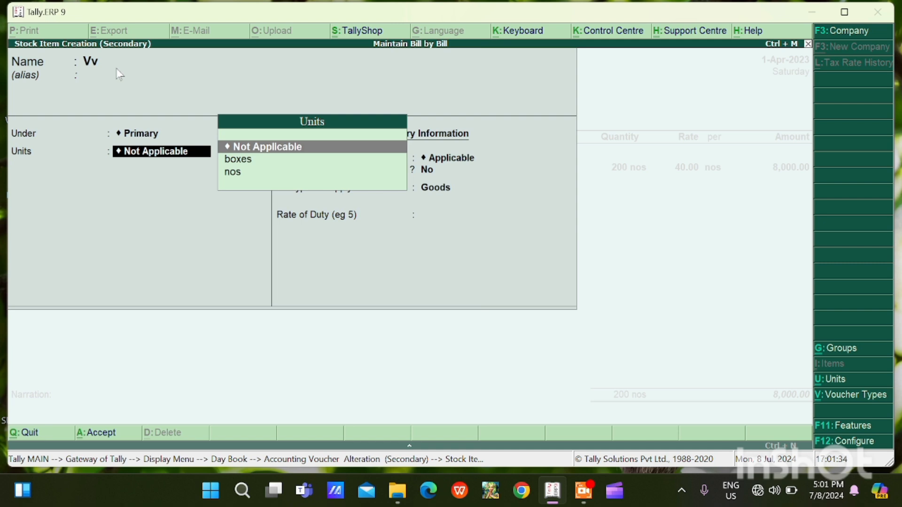
Open the unit creation form for the stock item's units, and discard both the unit and the stock item
key(alt+c)
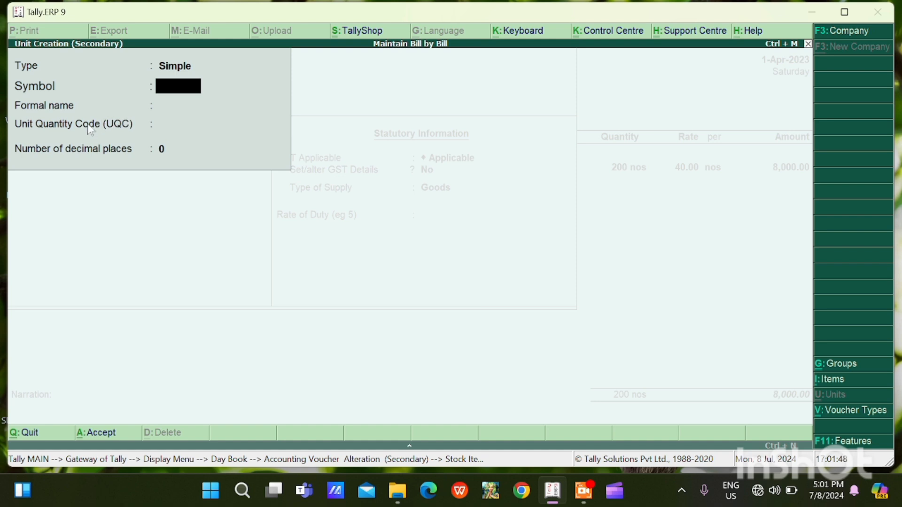
key(Escape)
key(Return)
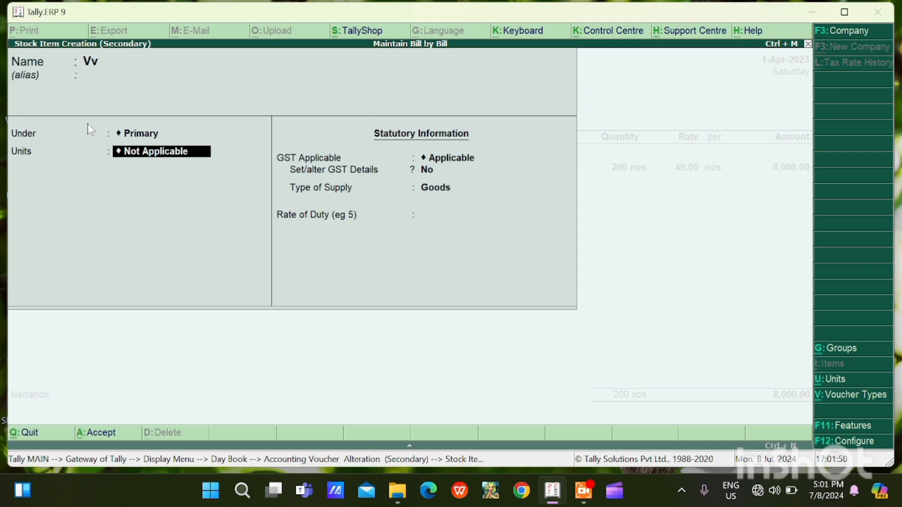
key(space)
key(Escape)
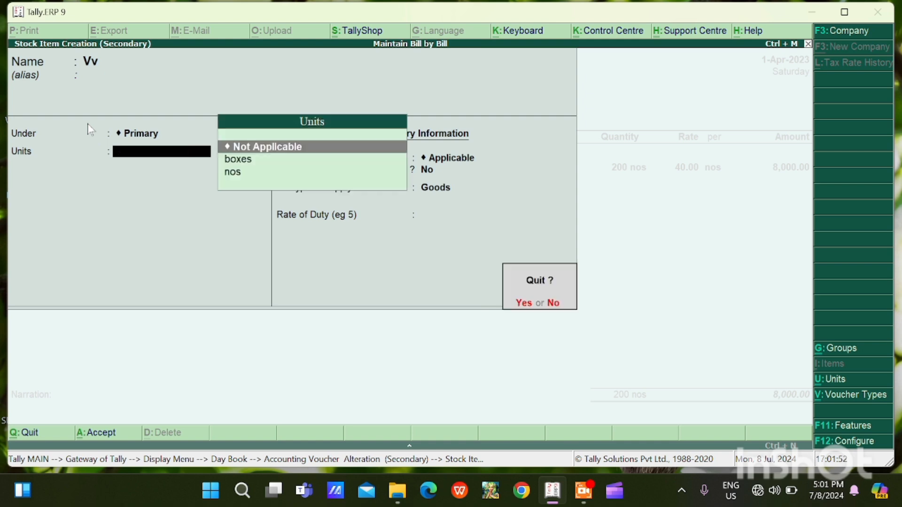
key(Return)
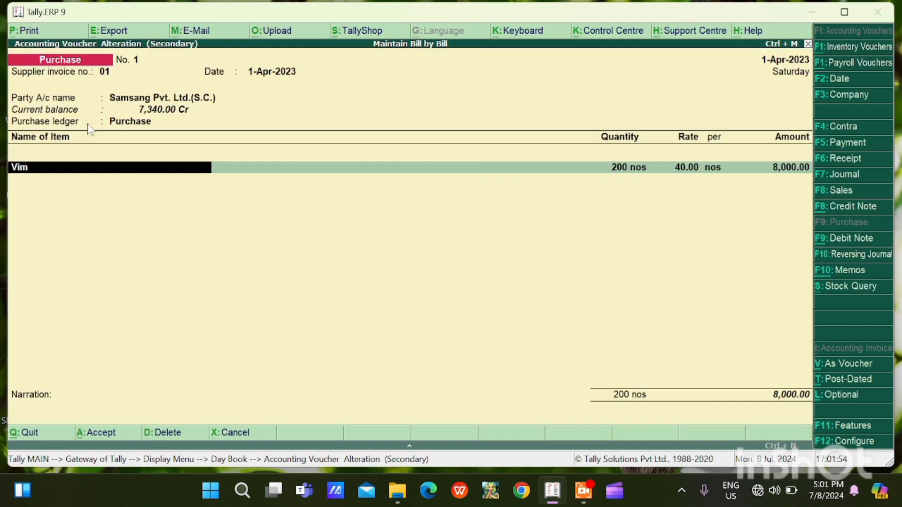
Allocate the Vim line to tracking number 01 with 200 nos at a rate of 40.00, and end the item list
key(Return)
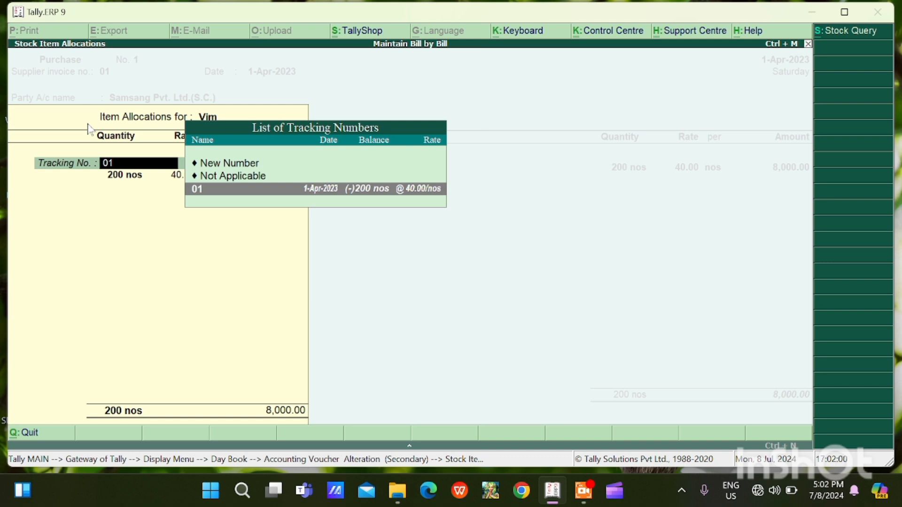
key(Return)
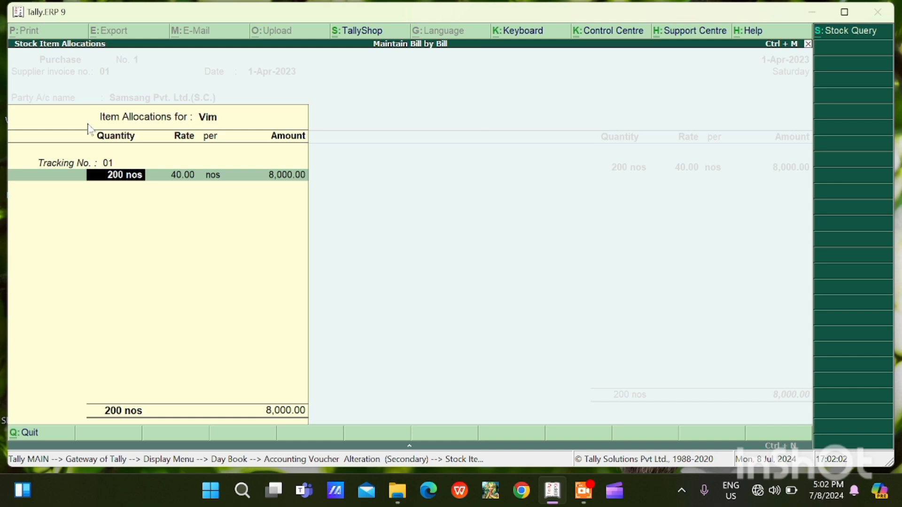
key(Return)
key(Return)
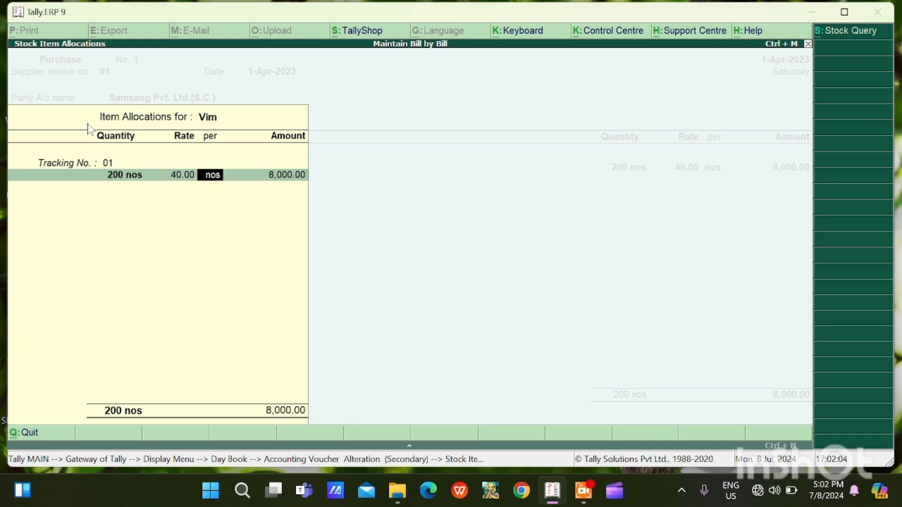
key(Return)
key(Return)
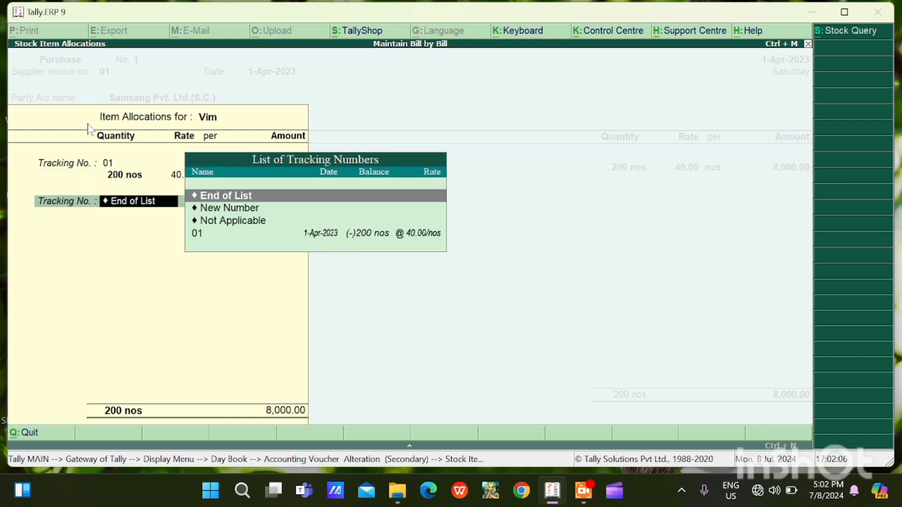
key(Return)
key(Return)
key(Return)
key(Return)
key(Return)
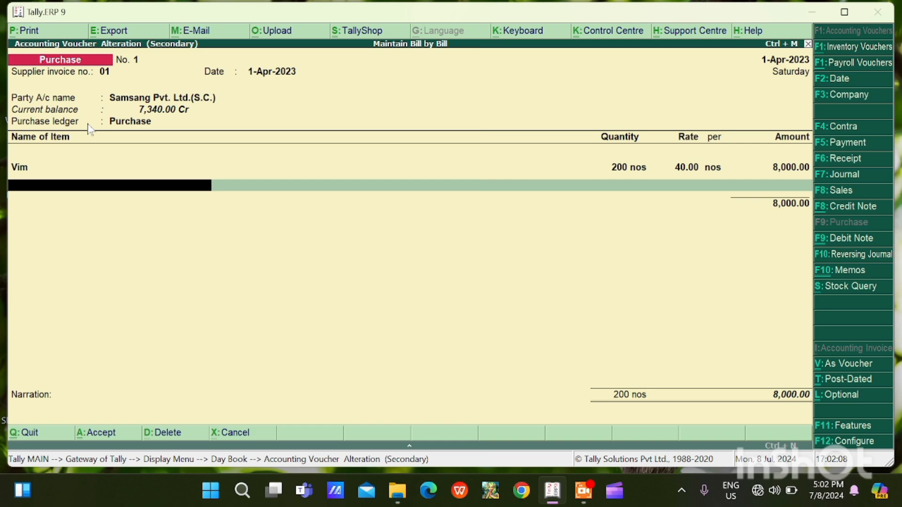
key(ctrl+a)
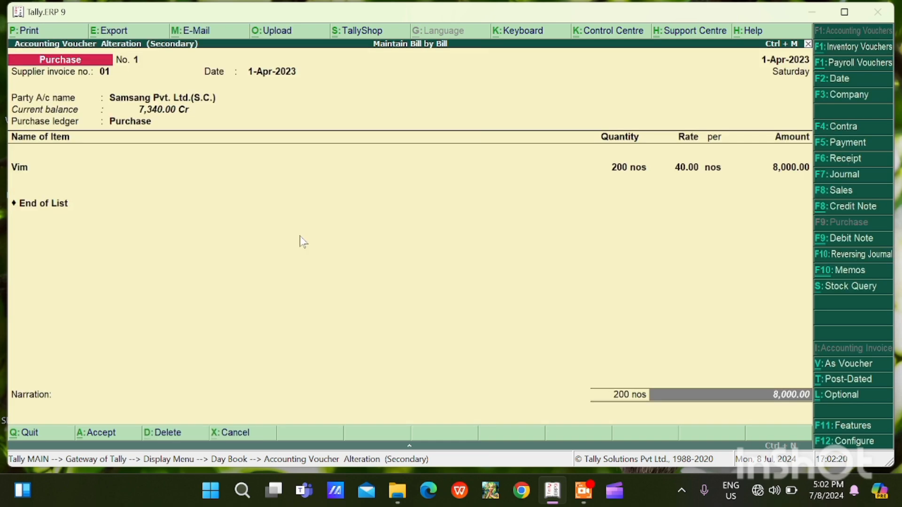
Check the option to use defaults for bill allocations in the purchase invoice configuration, and leave the configuration without changes
key(F12)
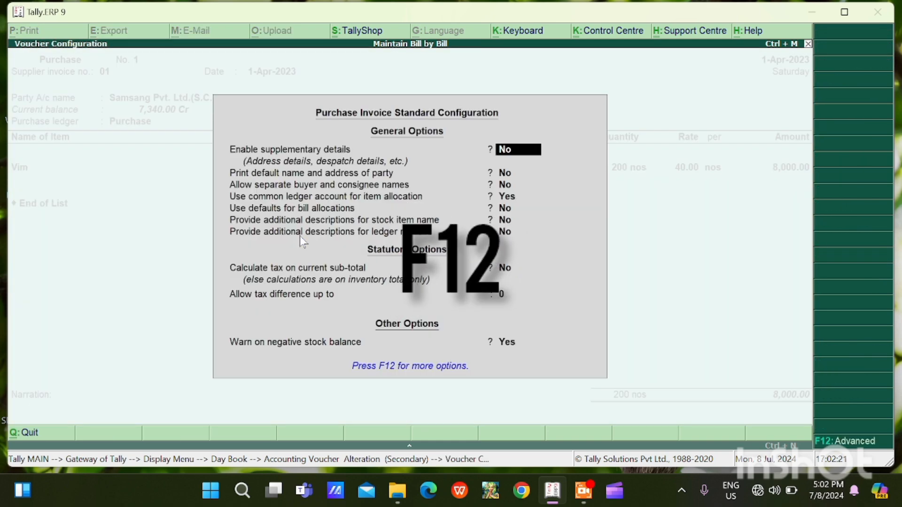
key(Return)
key(Return)
key(Return)
key(Return)
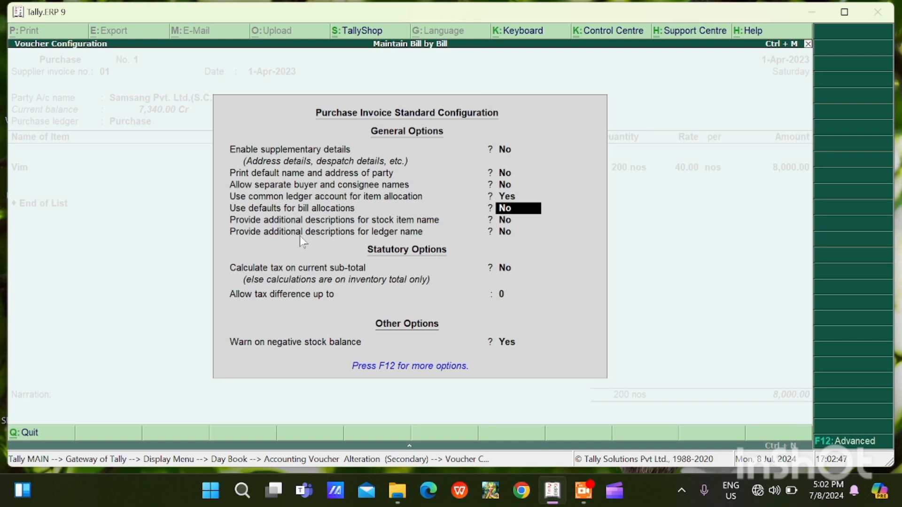
key(Escape)
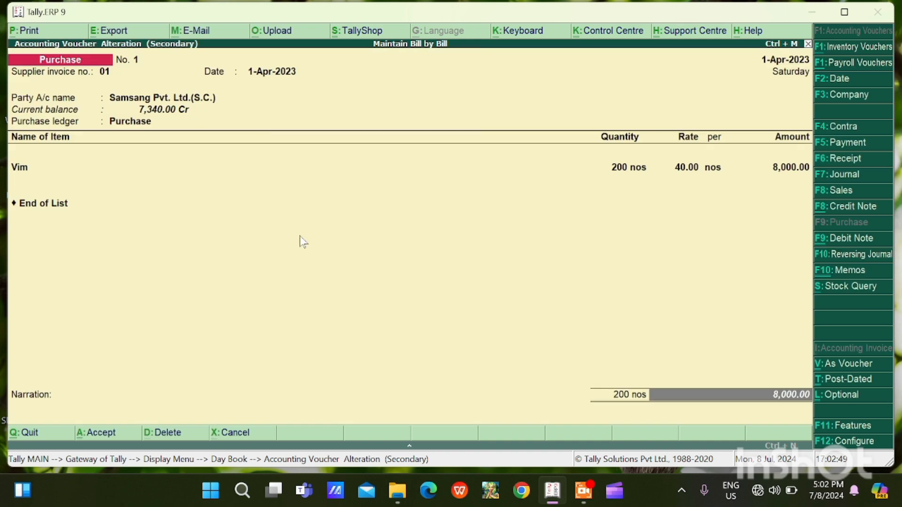
Record the 8,000.00 Cr bill as New Ref 01 with a 20-day credit period, and accept the voucher with an empty narration
key(Return)
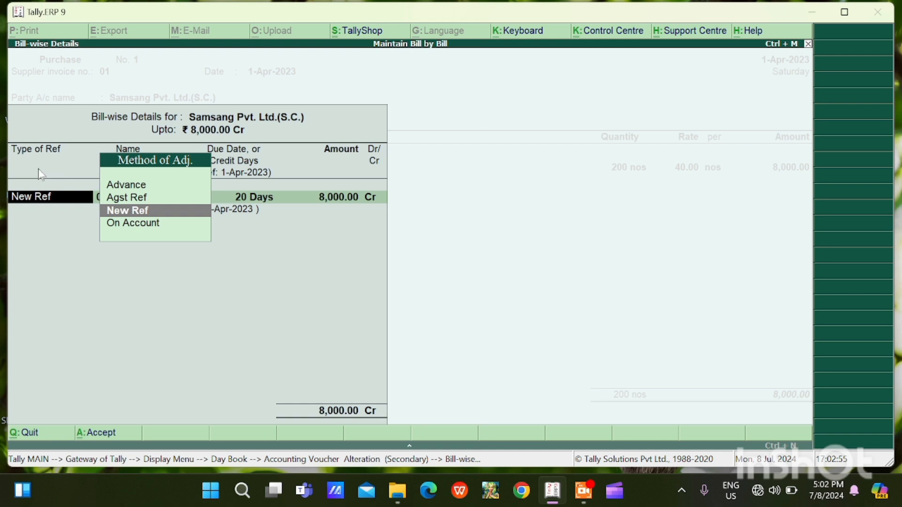
key(Return)
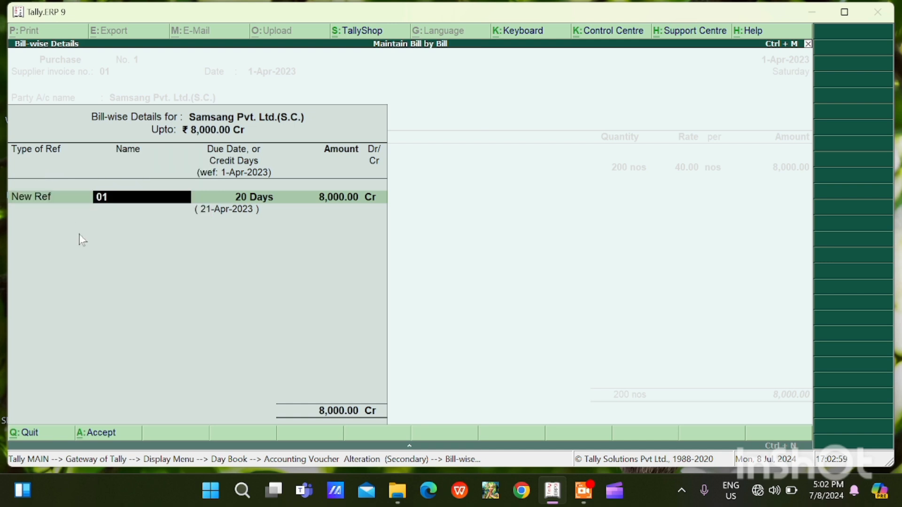
key(Return)
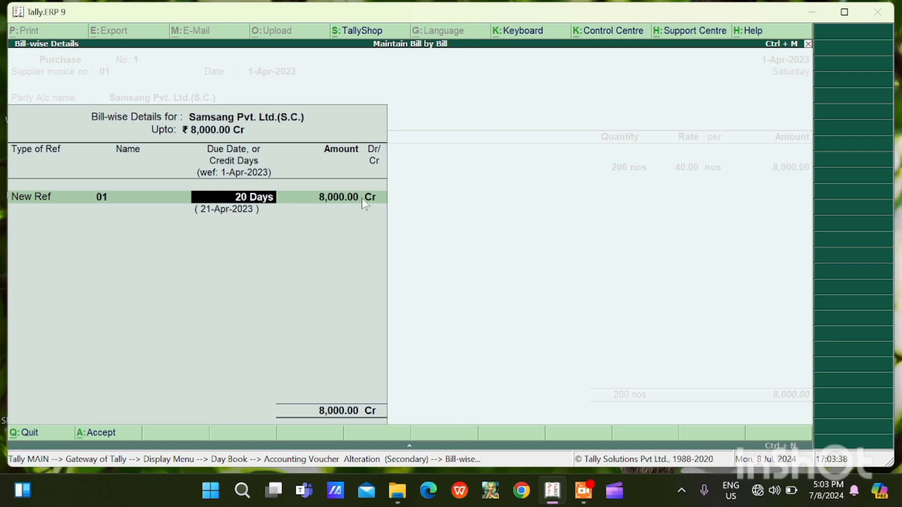
key(Return)
key(Return)
key(Return)
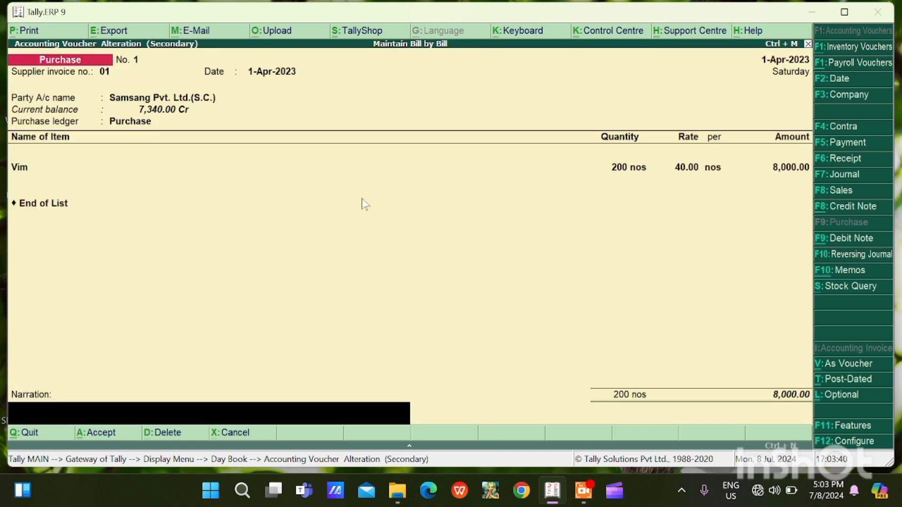
key(Return)
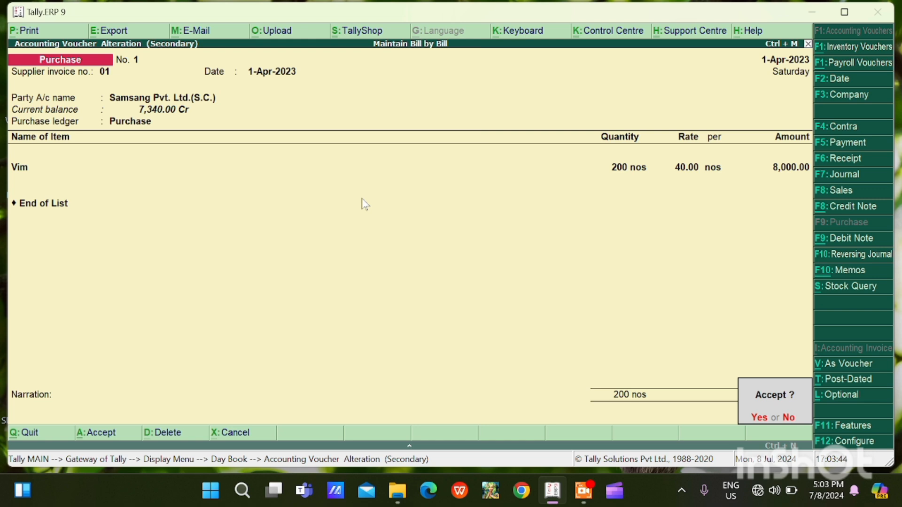
key(Return)
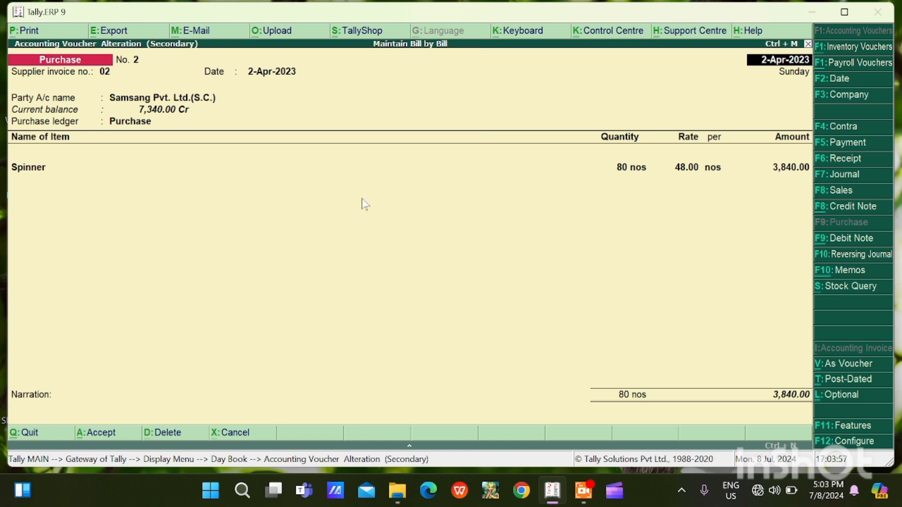
Keep purchase voucher 2 dated 2-Apr-2023 with supplier invoice 02, party Samsang Pvt. Ltd.(S.C.) and ledger Purchase
key(Return)
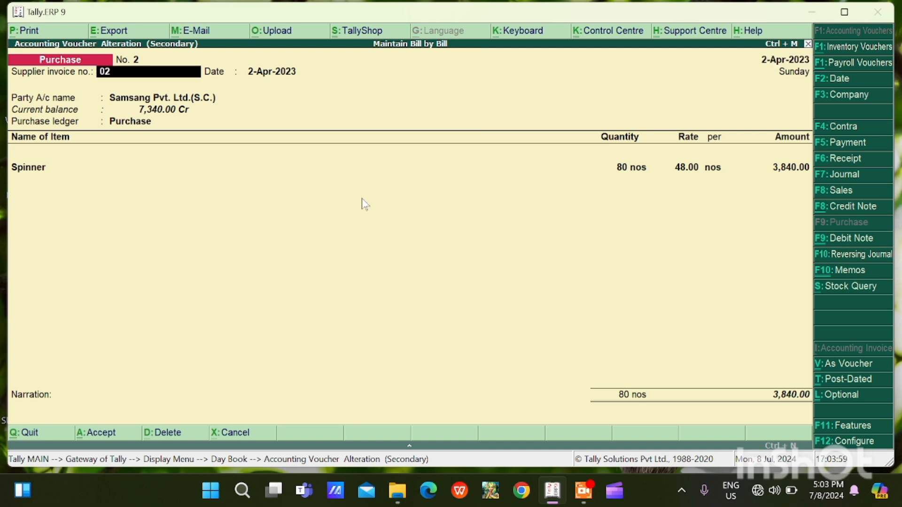
key(Return)
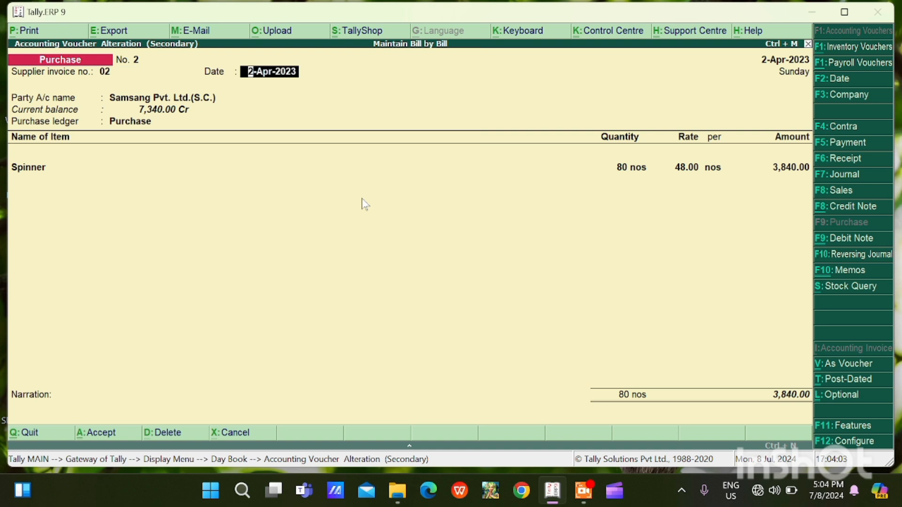
key(Return)
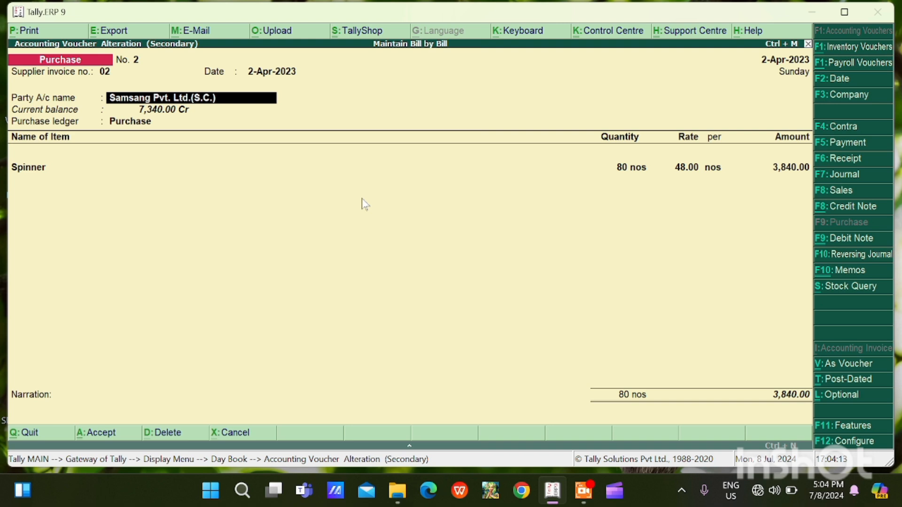
key(Return)
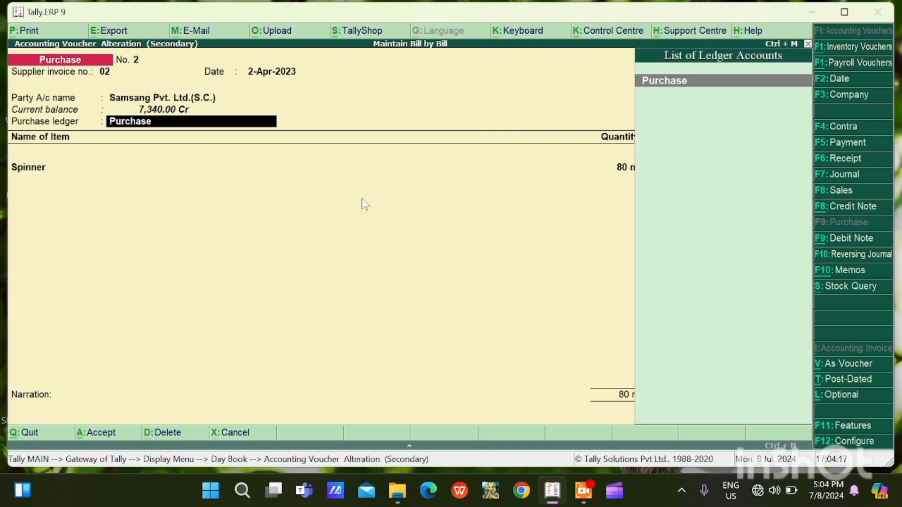
key(Return)
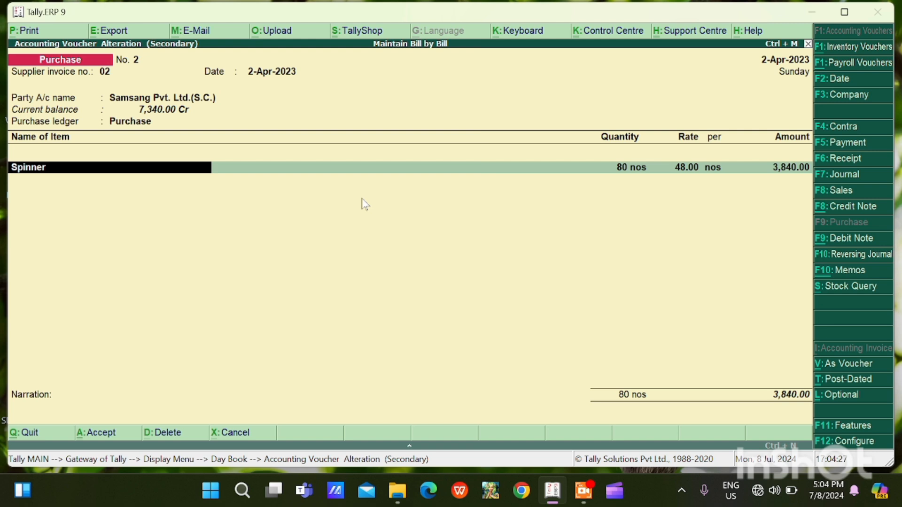
Open a blank stock item creation form from the Spinner line, and discard it
key(alt+c)
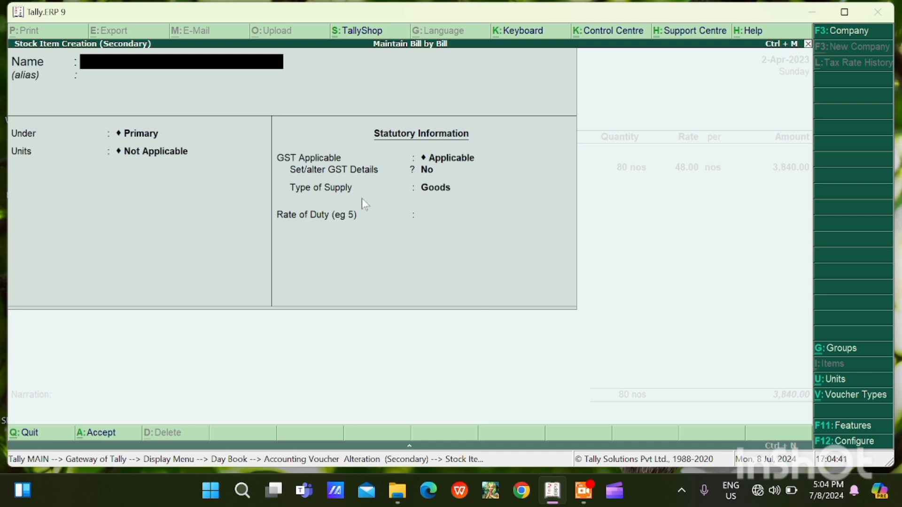
key(Escape)
key(y)
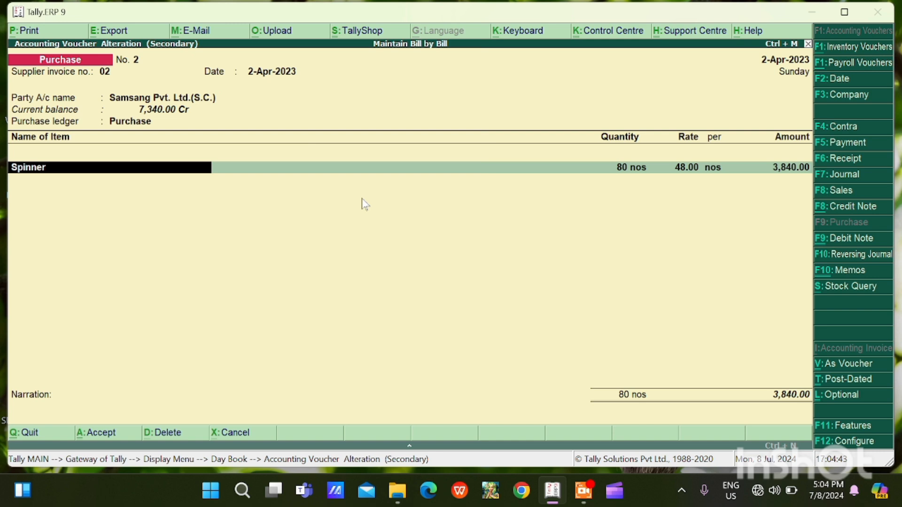
Allocate the Spinner line to tracking number 02 with 80 nos at a rate of 48.00, and end the item list
key(Return)
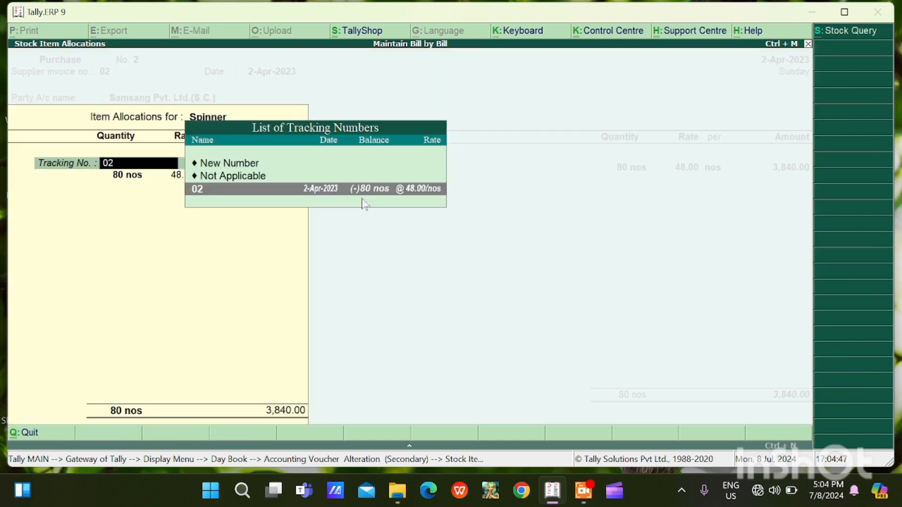
key(Return)
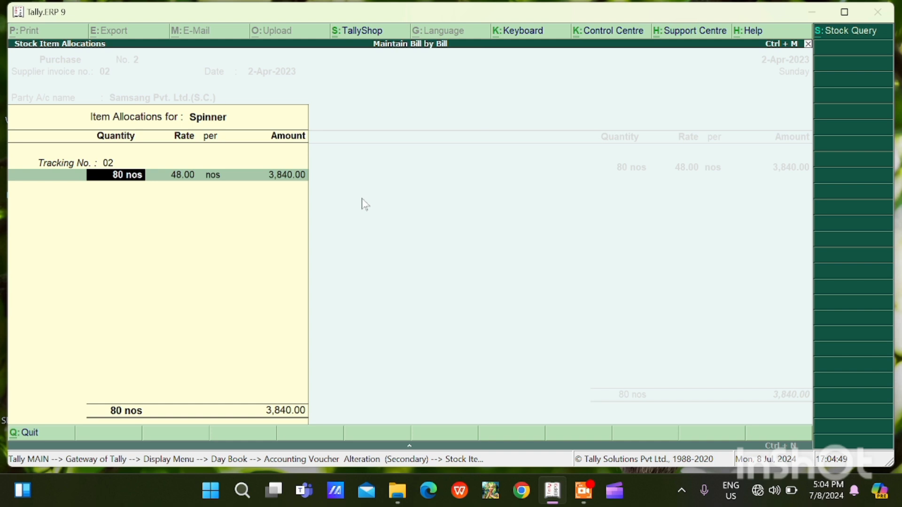
key(Return)
key(Return)
key(Return)
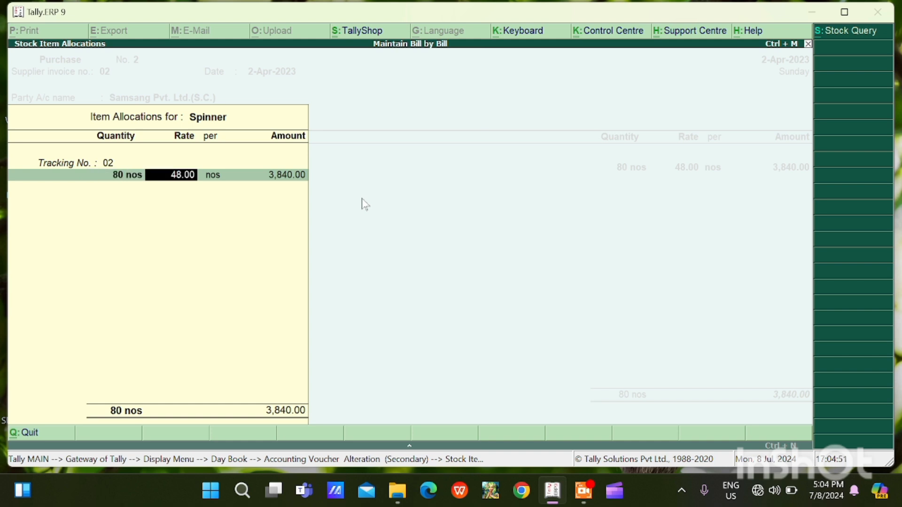
key(Return)
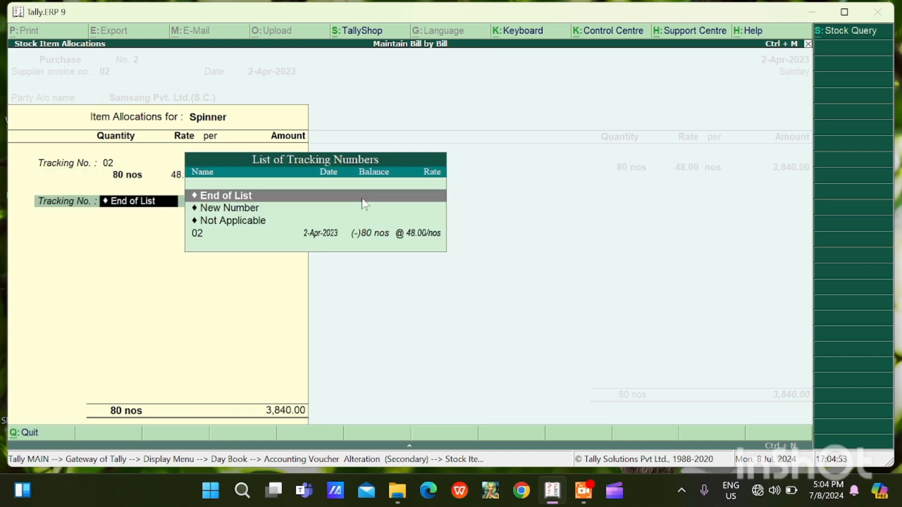
key(Return)
key(Return)
key(Return)
key(Return)
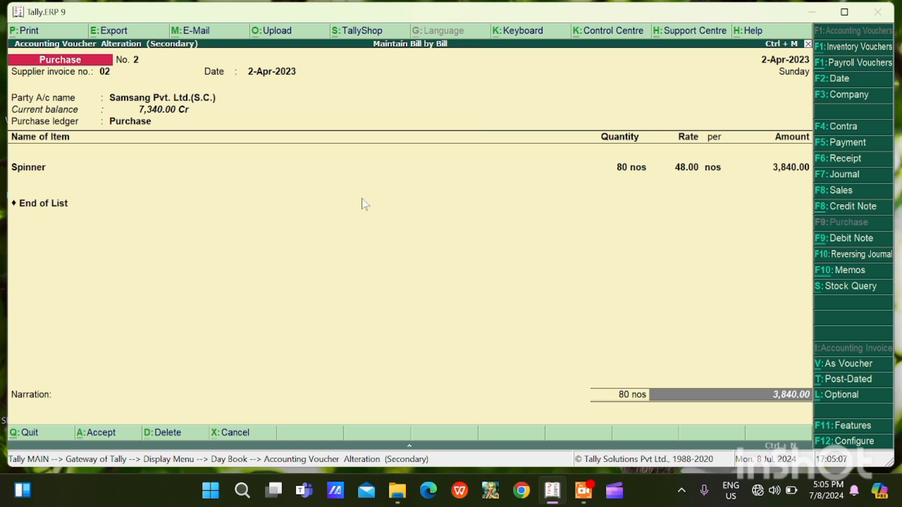
Record the 3,840.00 Cr bill as New Ref 02 with a 20-day credit period, and finish the voucher with an empty narration
key(Return)
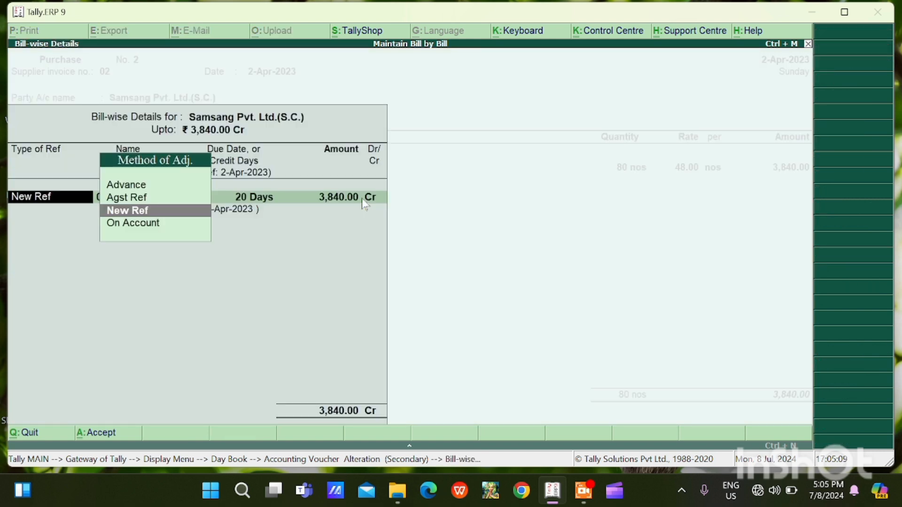
key(Return)
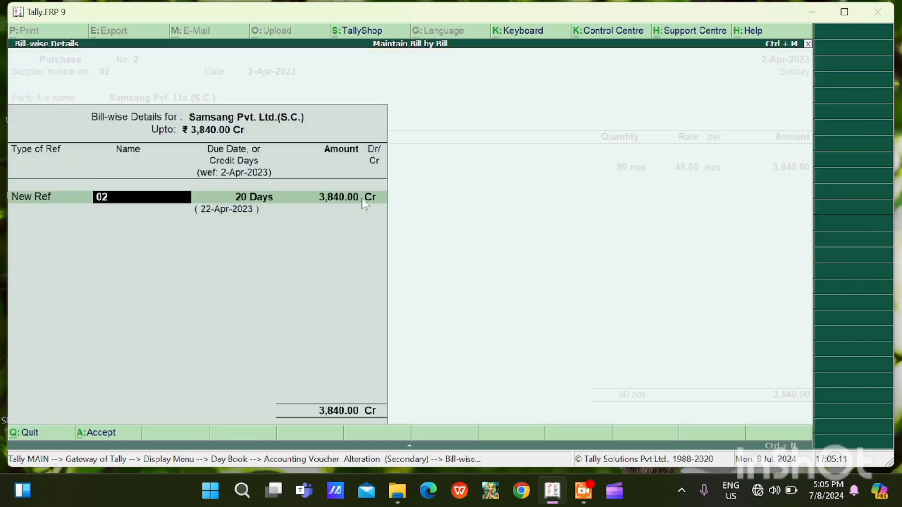
key(Return)
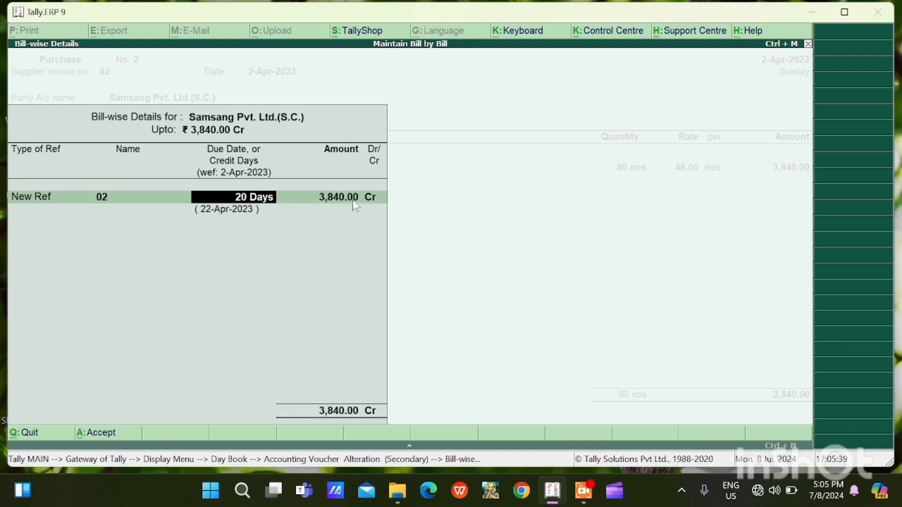
key(Return)
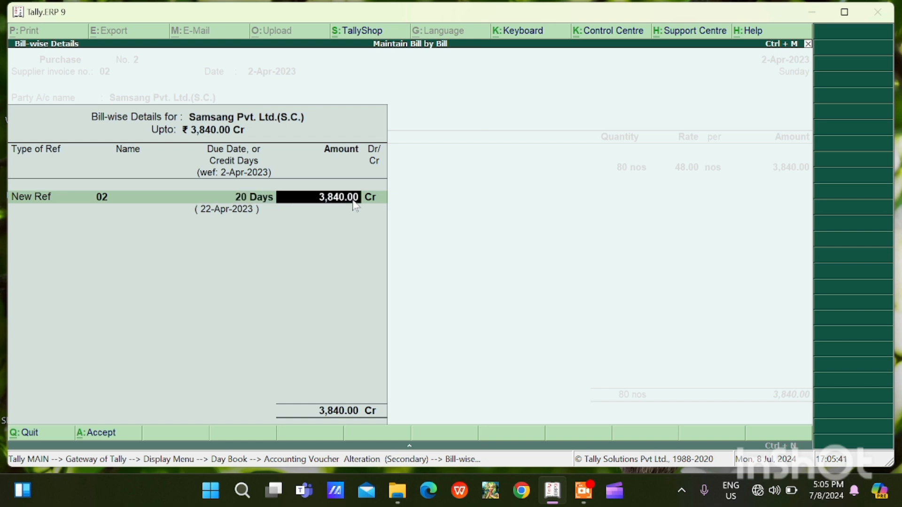
key(Return)
key(Return)
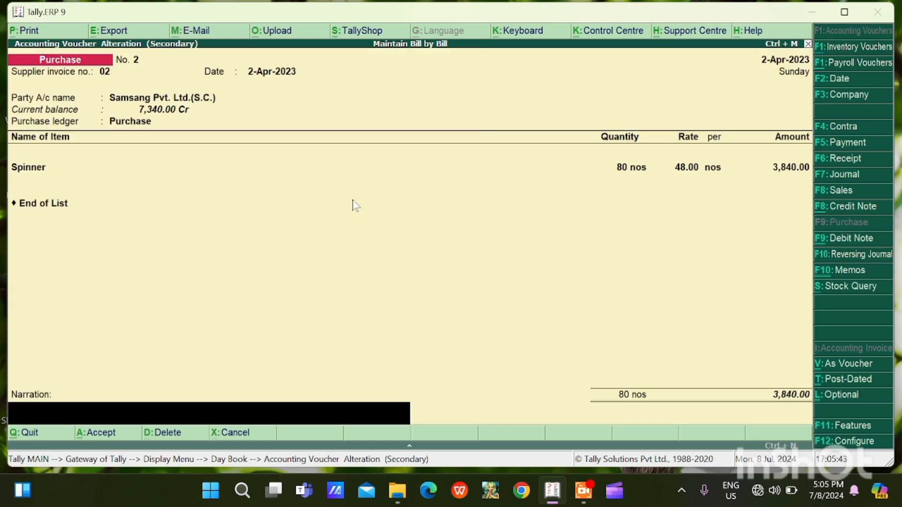
key(Return)
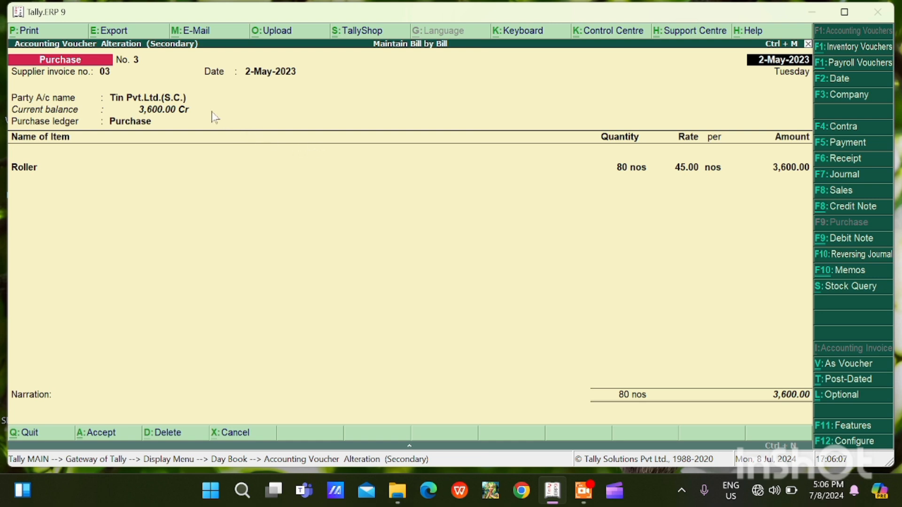
Keep purchase voucher 3 dated 2-May-2023 with supplier invoice 03 of 2-May-2023
key(Return)
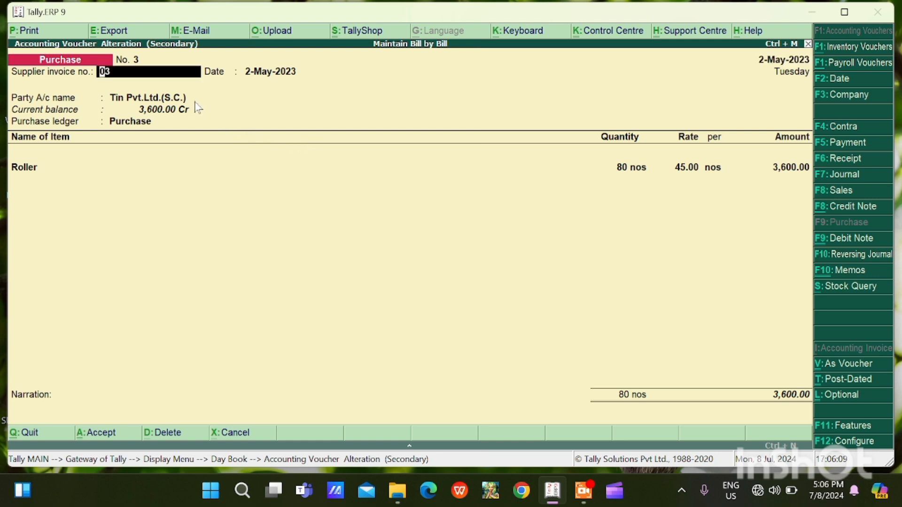
key(Return)
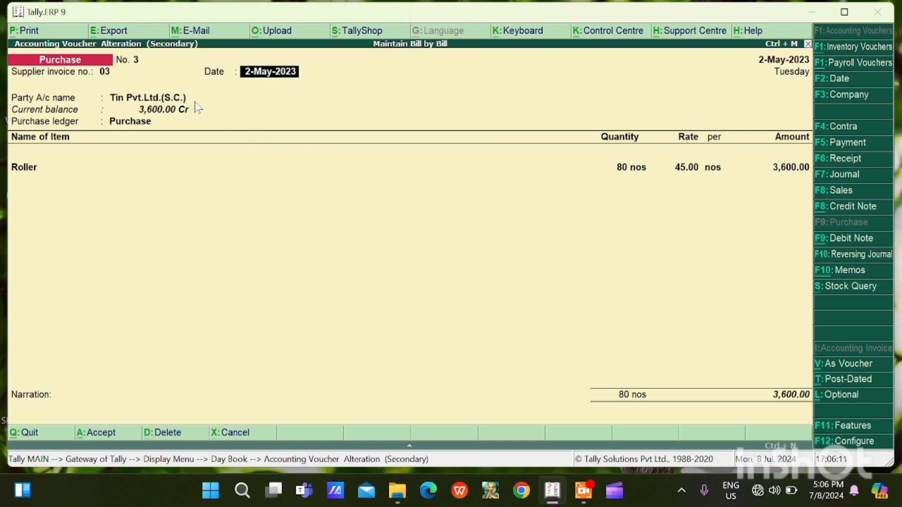
key(Return)
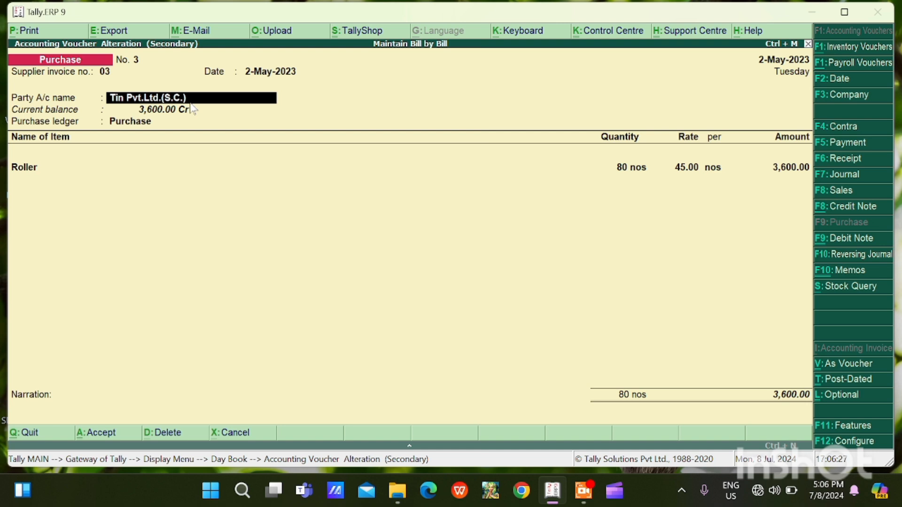
Start a demonstration ledger named Tin from the party field, without an alias, and place it under Sundry Creditors
key(alt+c)
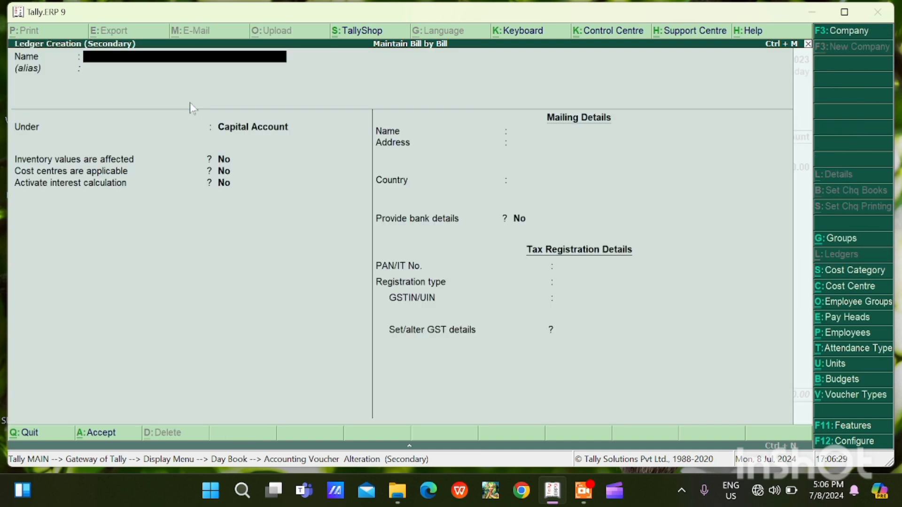
text(Tin)
key(Return)
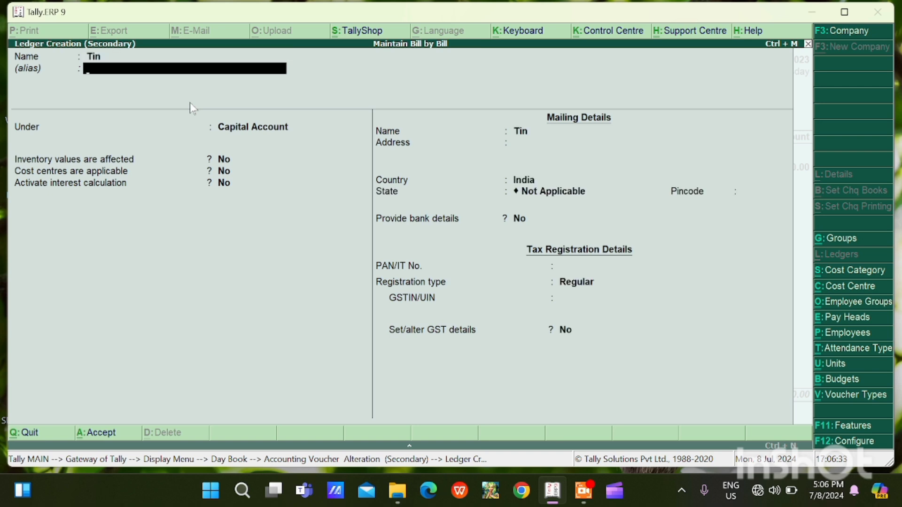
key(Return)
text(Su)
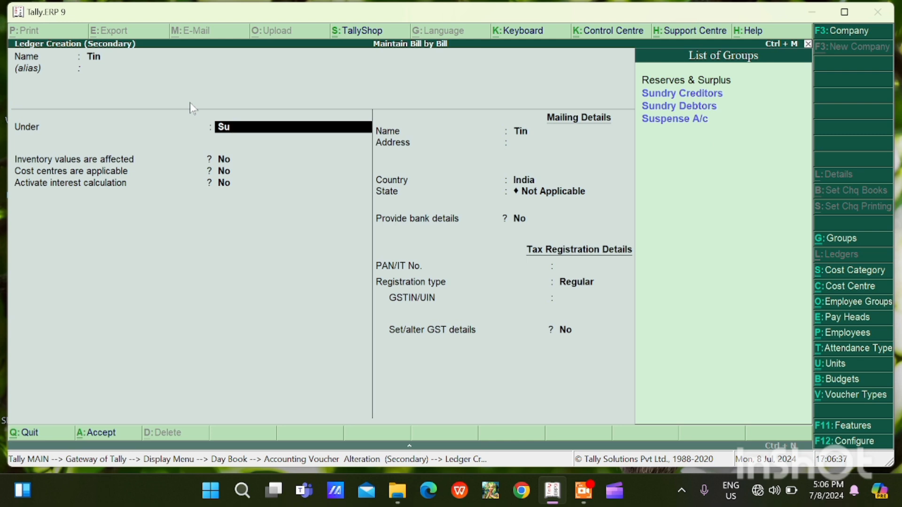
key(Down)
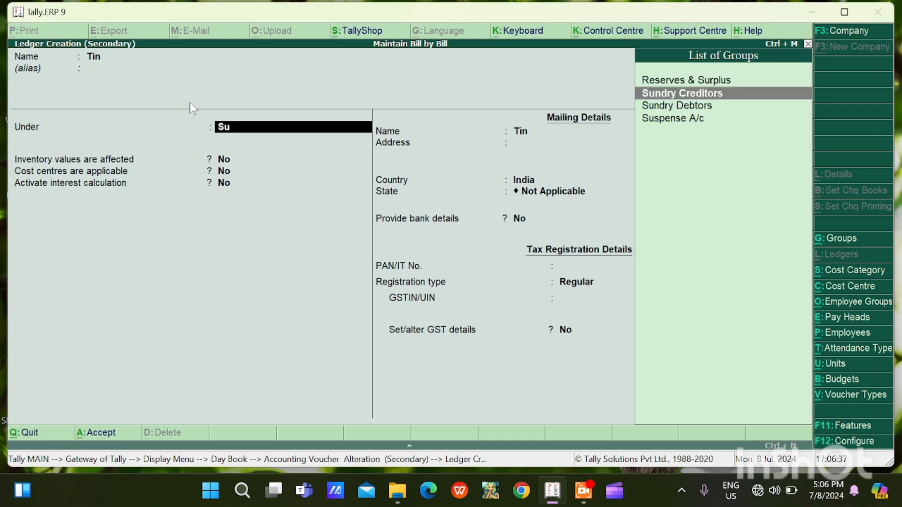
key(Return)
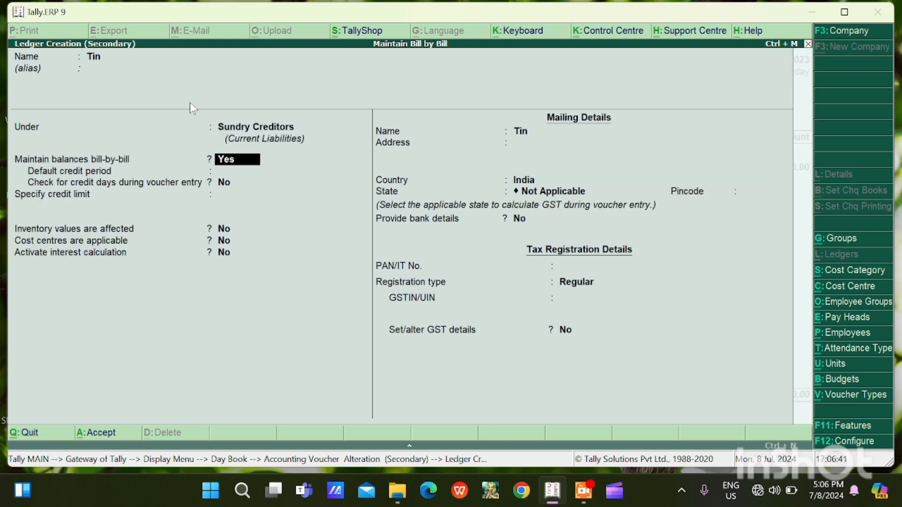
Go through the Tin ledger's bill-by-bill options with Yes, a blank credit period and No for the credit-days check, and discard the ledger
key(Return)
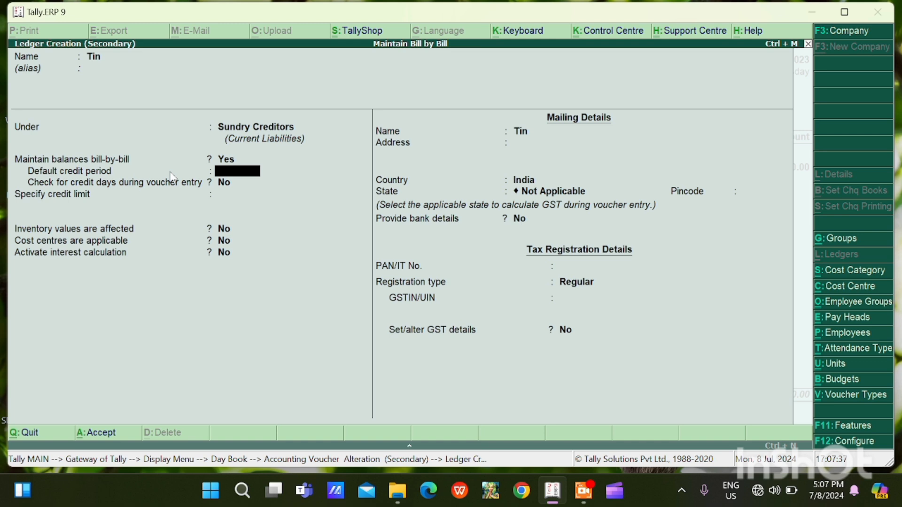
key(Return)
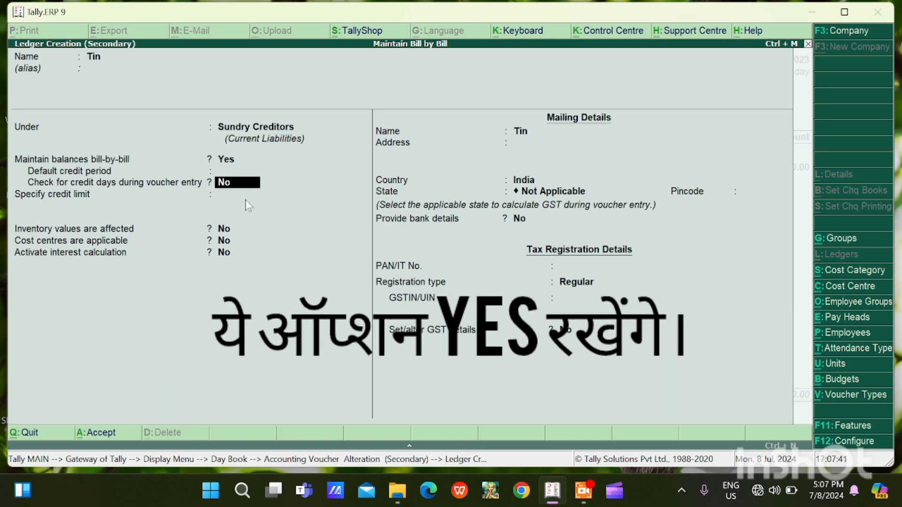
key(Return)
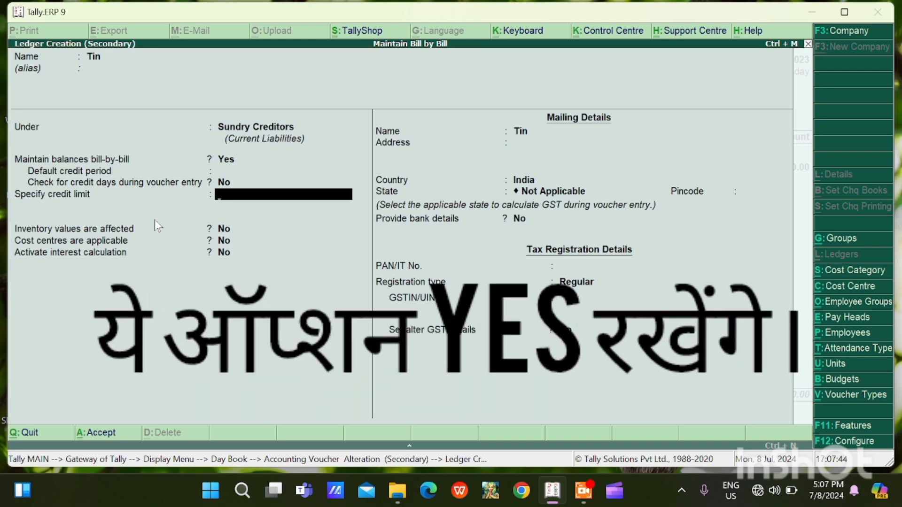
key(Escape)
key(y)
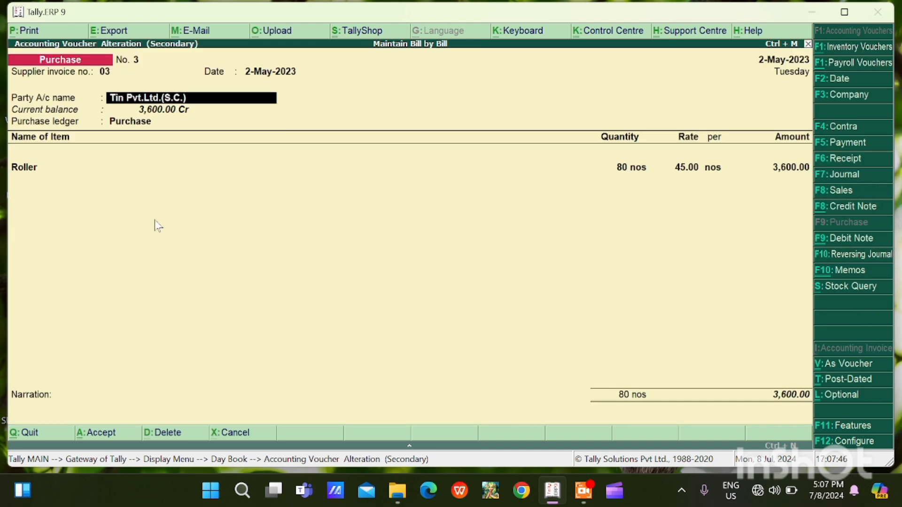
Keep party Tin Pvt.Ltd.(S.C.) and ledger Purchase, allocate Roller to tracking number 03 with 80 nos at 45.00, and end the item list
key(Return)
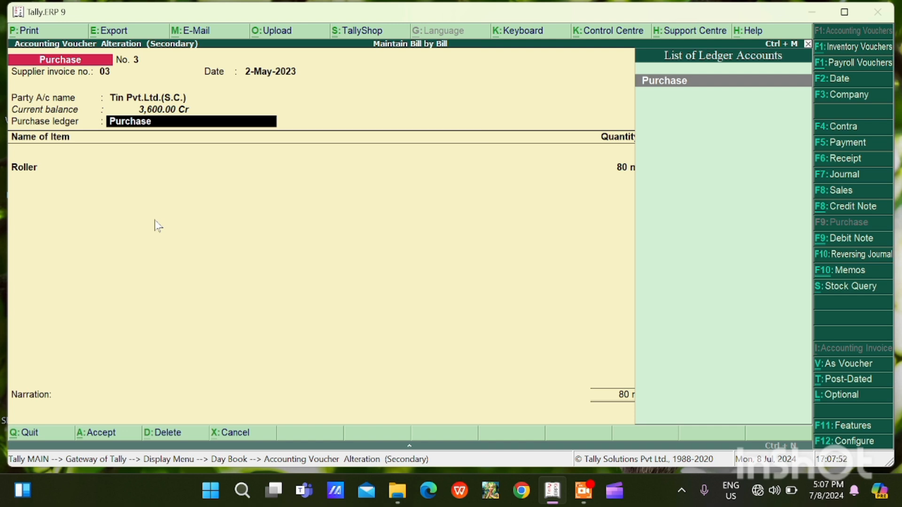
key(Return)
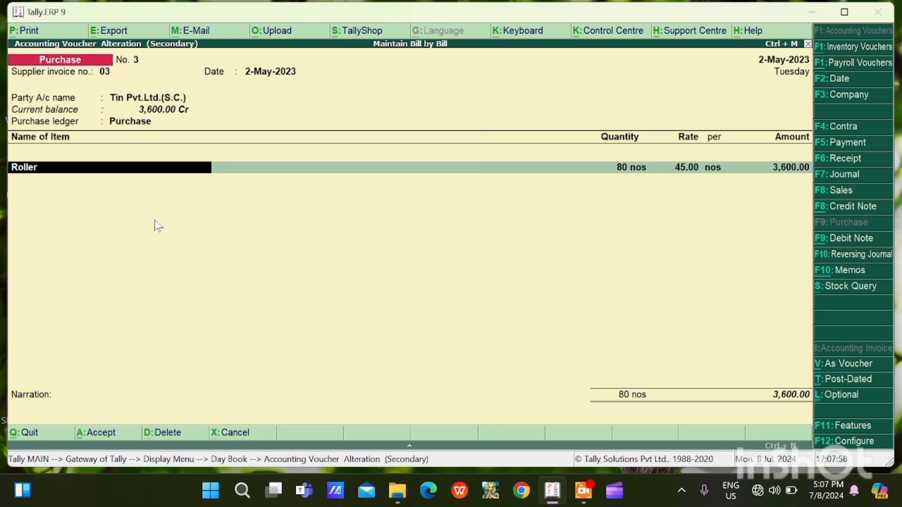
key(Return)
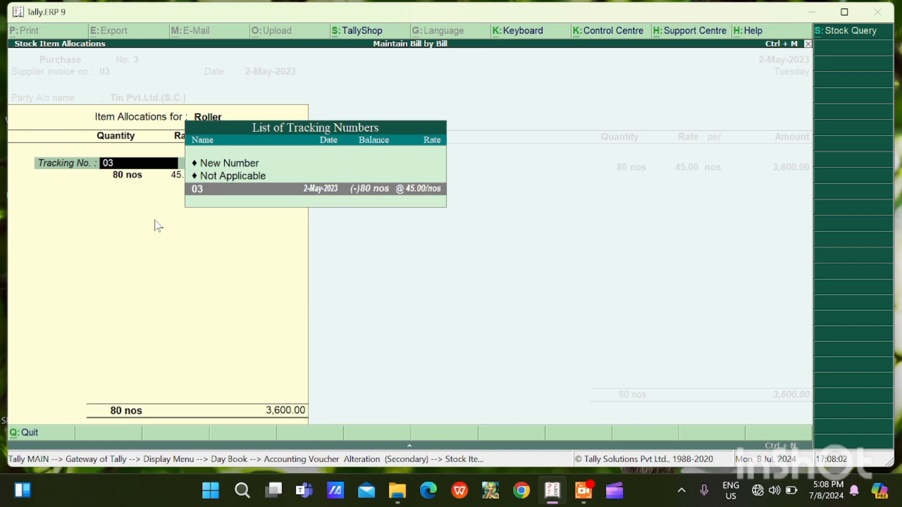
key(Return)
key(Return)
key(Return)
key(Return)
key(Return)
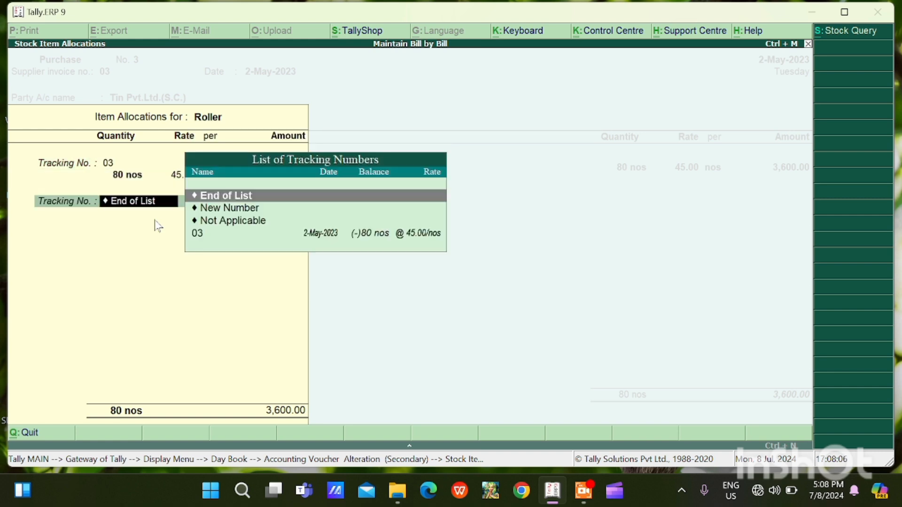
key(Return)
key(Return)
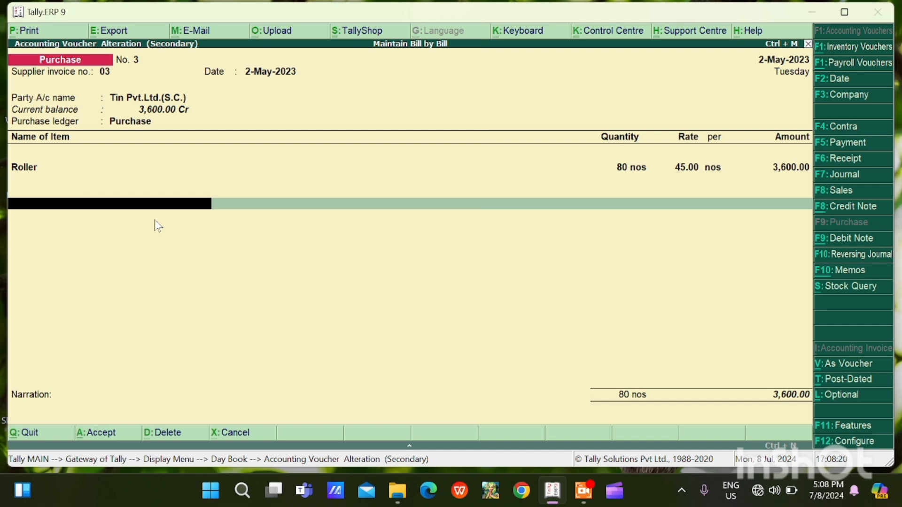
key(Return)
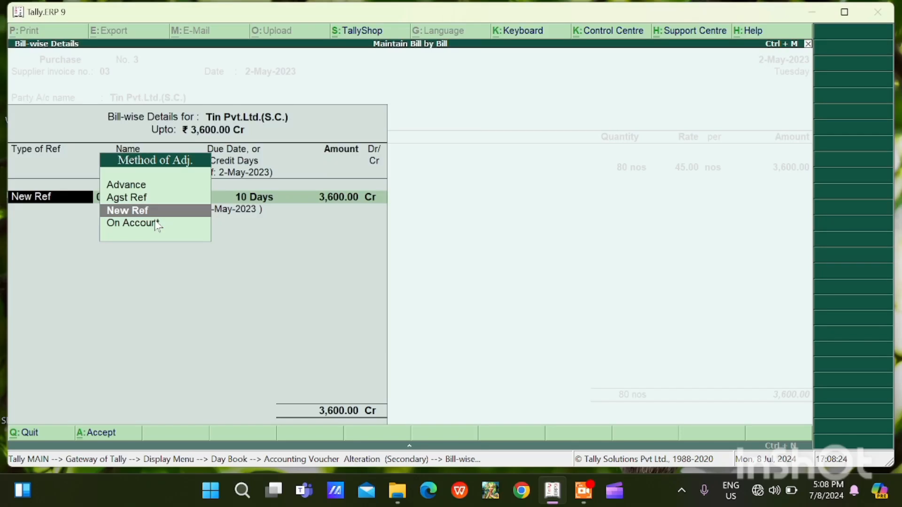
Record the 3,600.00 Cr bill as New Ref 03 with a 10-day credit period, and accept purchase voucher 3
key(Return)
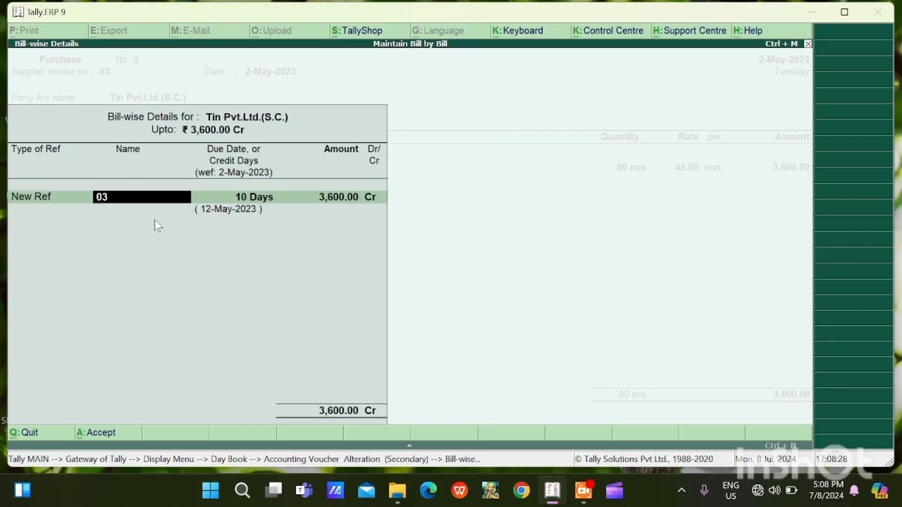
key(Return)
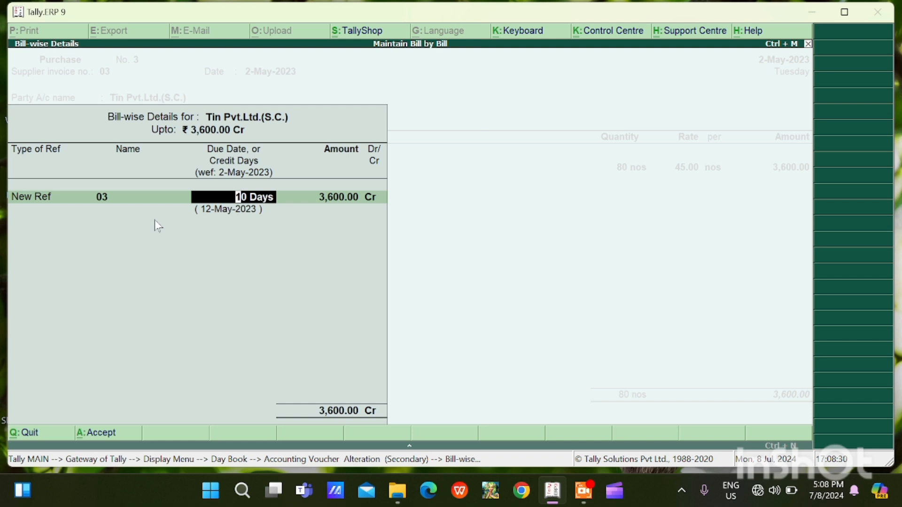
key(BackSpace)
text(10)
key(Return)
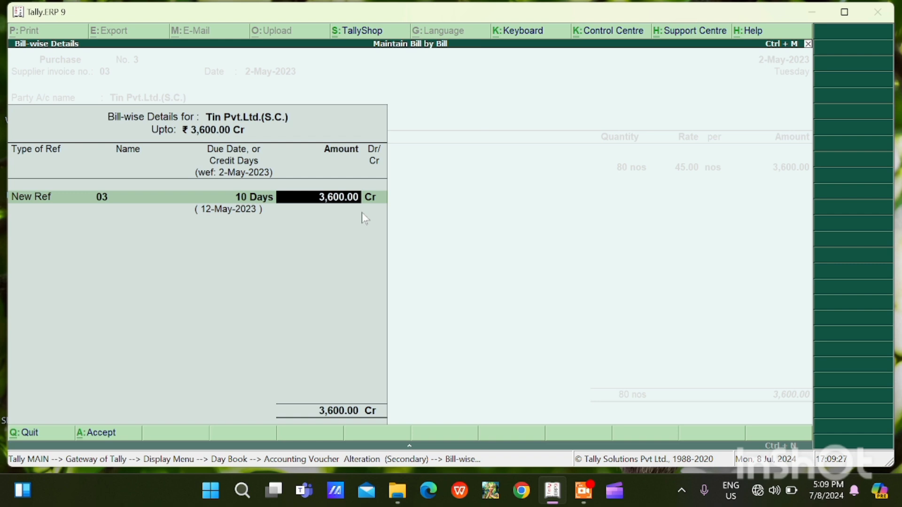
key(Return)
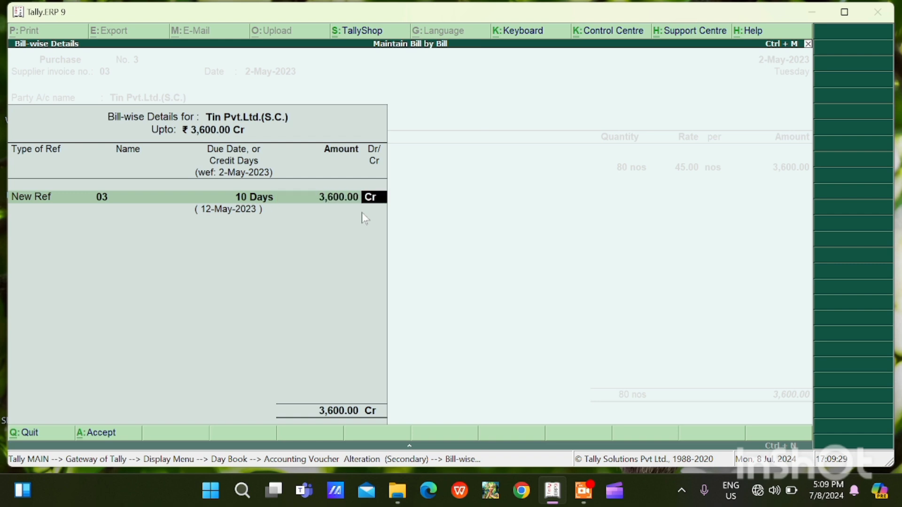
key(Return)
key(Return)
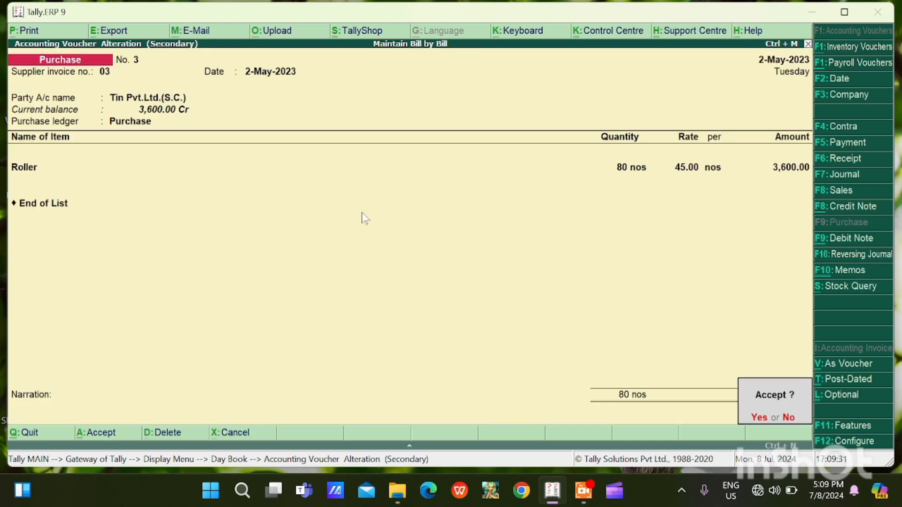
key(Return)
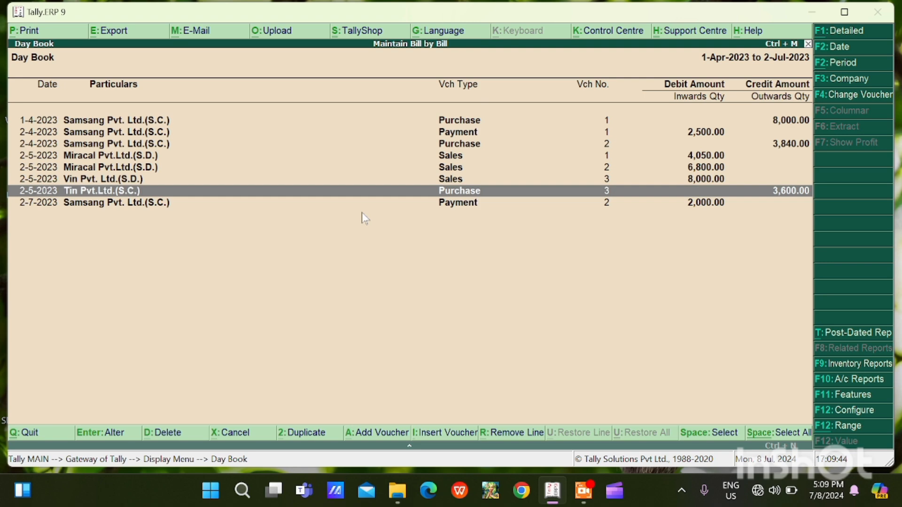
Leave the Day Book and open the Payables report under the Outstandings statements of accounts
key(Escape)
key(Escape)
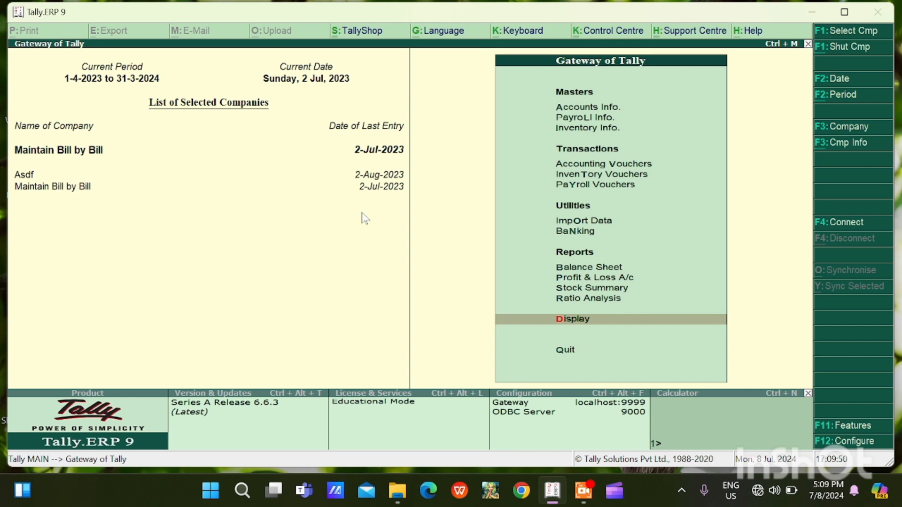
key(Return)
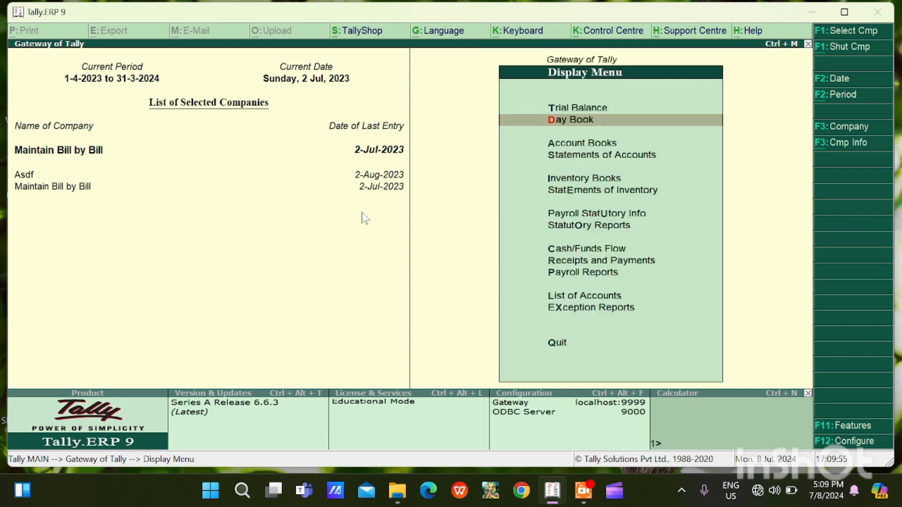
key(Down)
key(Down)
key(Return)
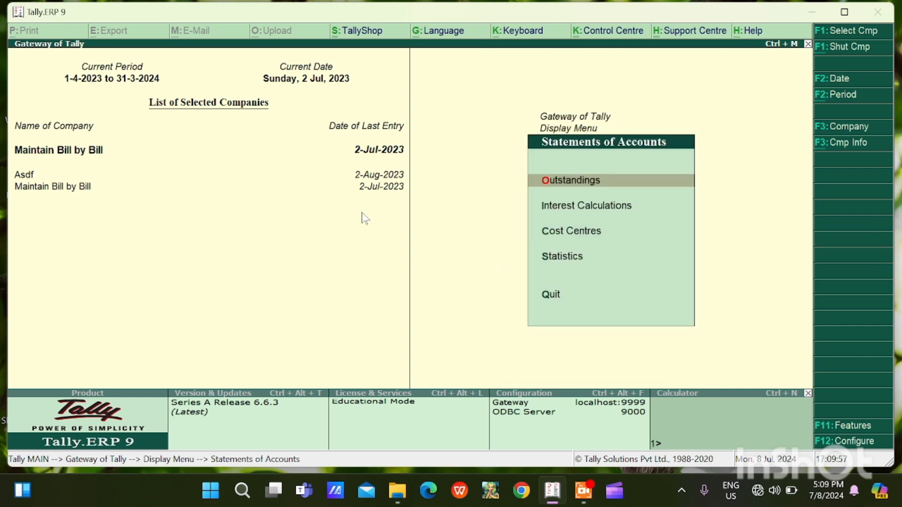
key(Return)
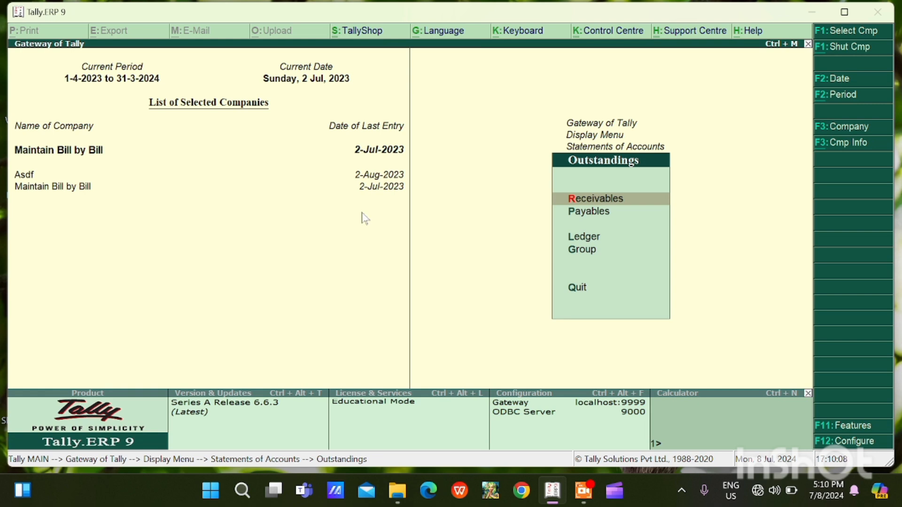
key(Down)
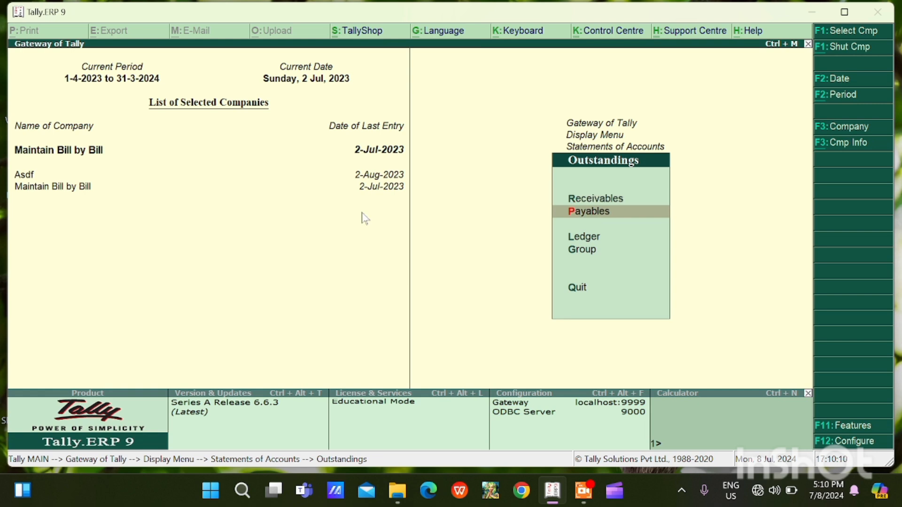
key(Return)
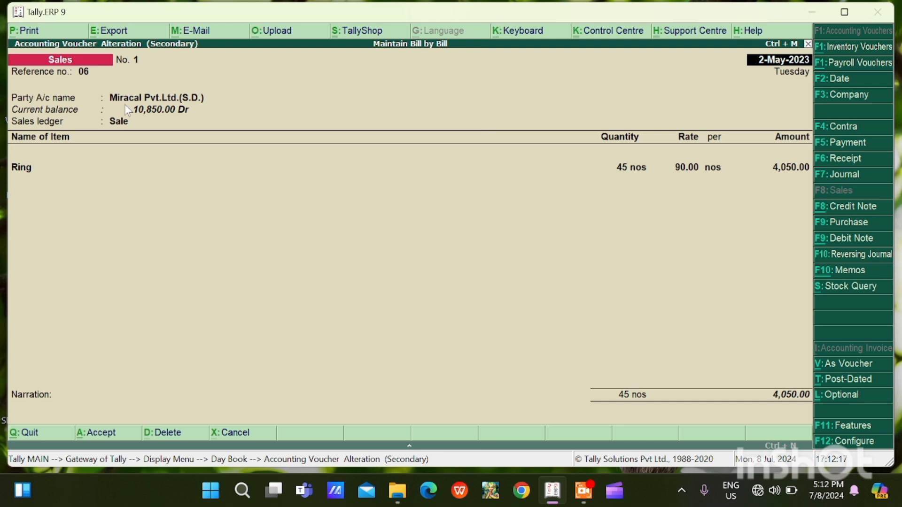
Keep the date 2-May-2023 and reference number 06 in sales voucher 1
key(Return)
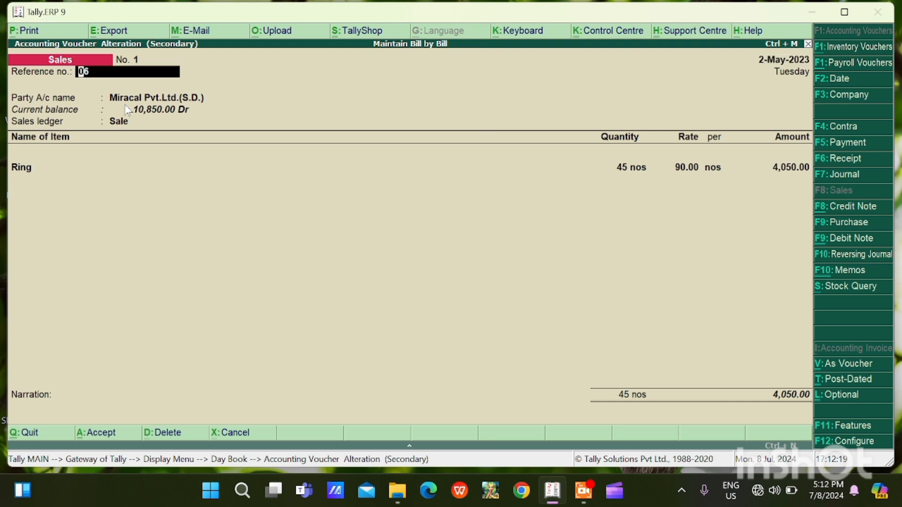
key(Return)
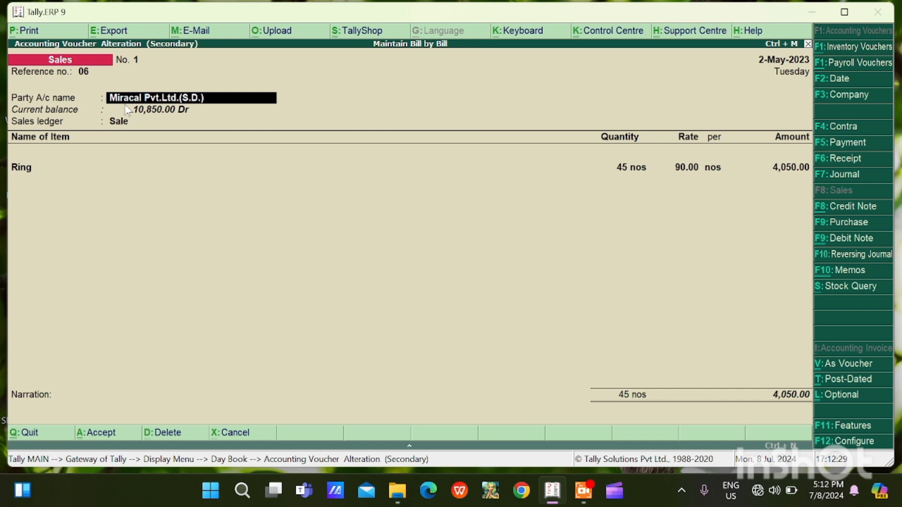
Start a new ledger named Mir from the party account field and place it under the Sundry Debtors group
key(alt+c)
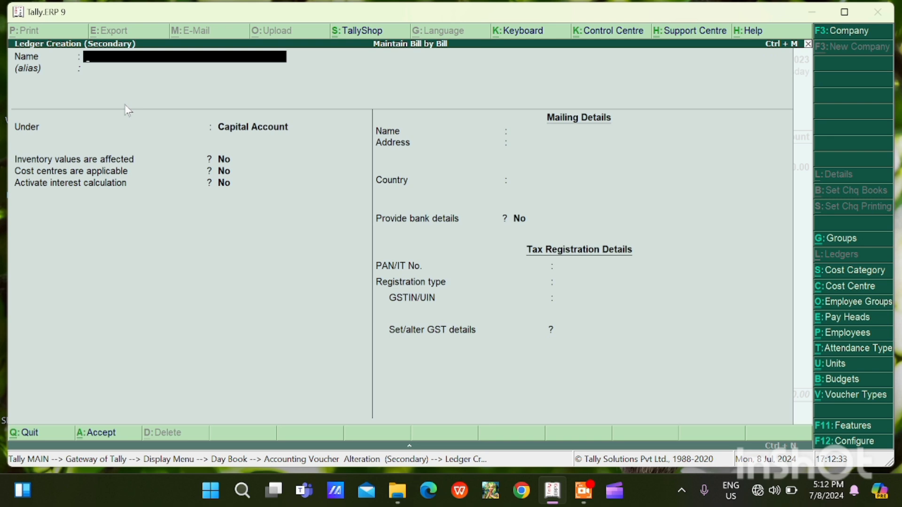
text(Mir)
key(Return)
key(Return)
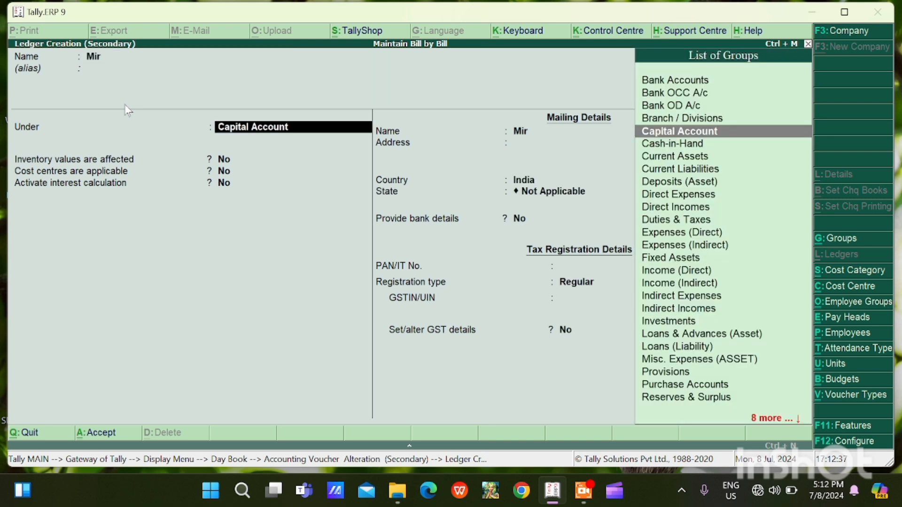
text(Su)
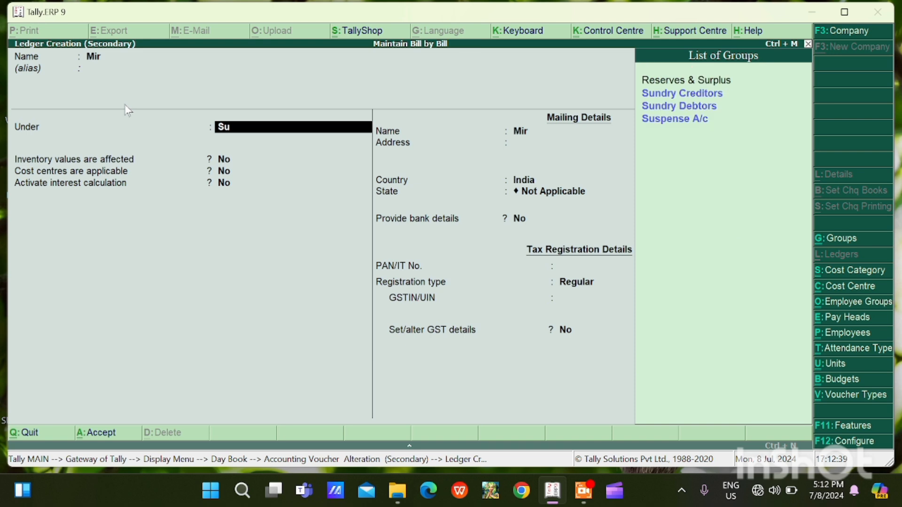
key(Down)
key(Down)
key(Return)
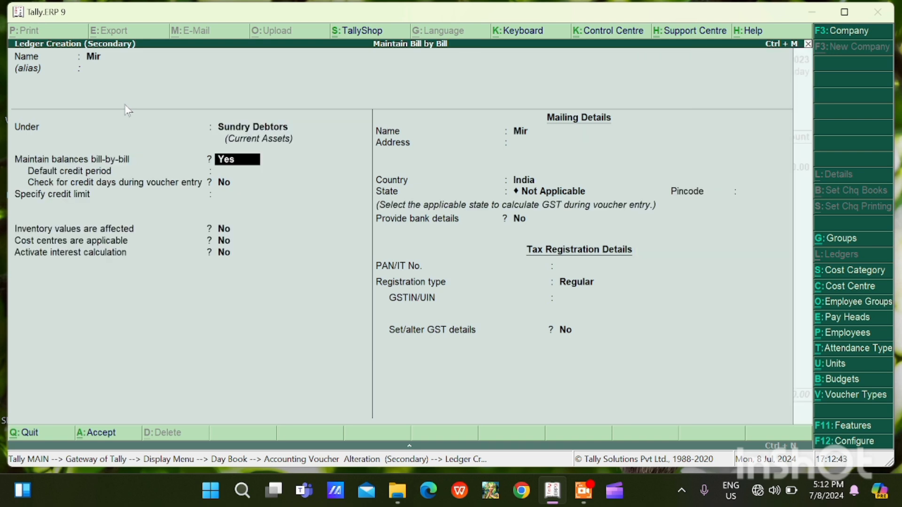
Set the Mir ledger to bill-by-bill Yes, a 10-day default credit period and credit-days check Yes, and discard the ledger
key(Return)
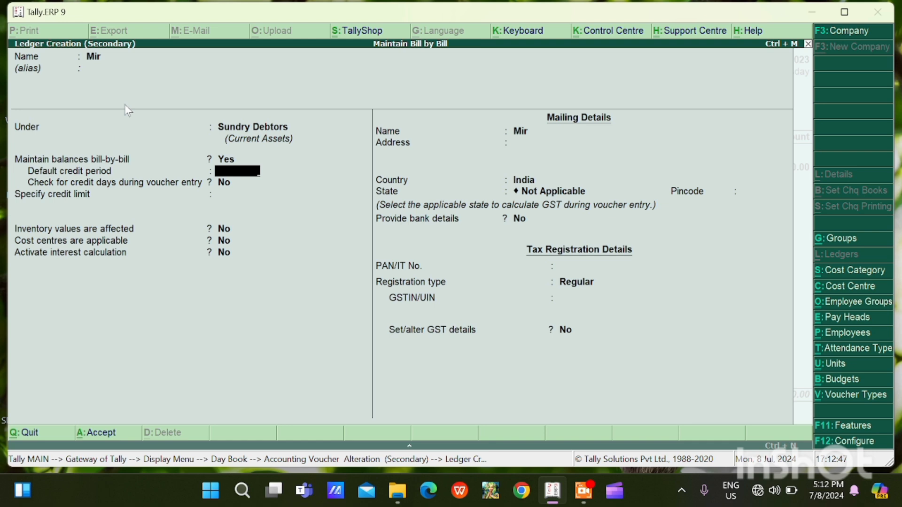
text(10)
key(Return)
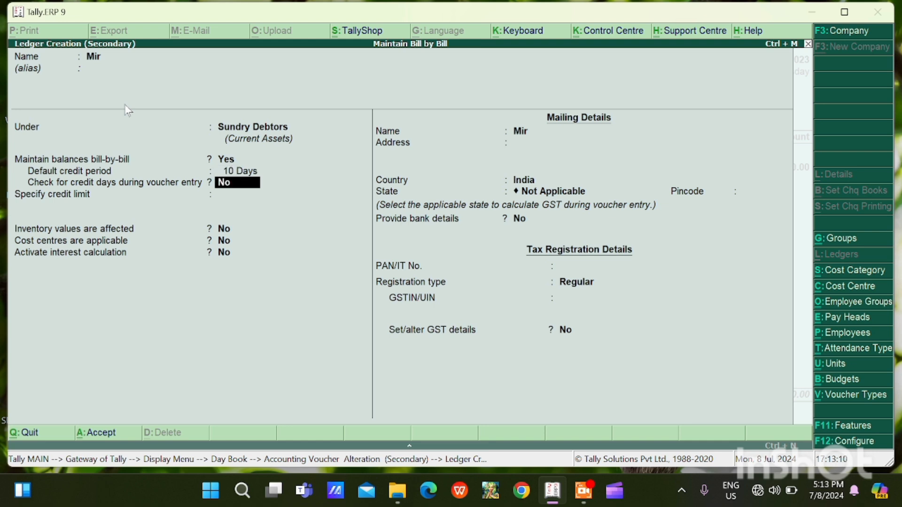
text(y)
key(Return)
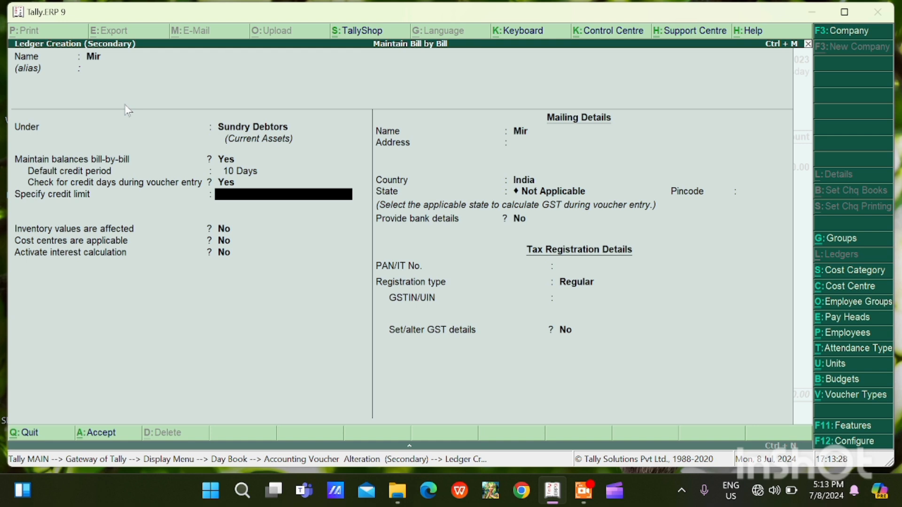
key(Return)
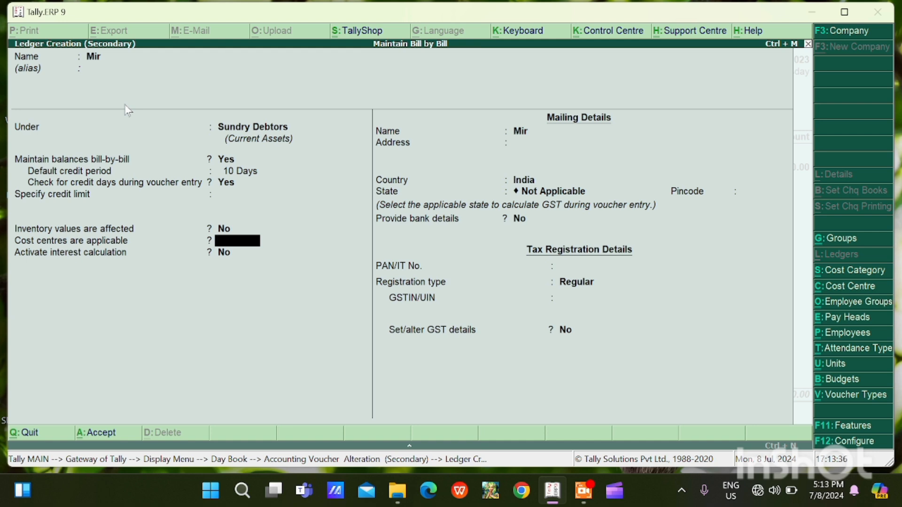
key(Escape)
key(y)
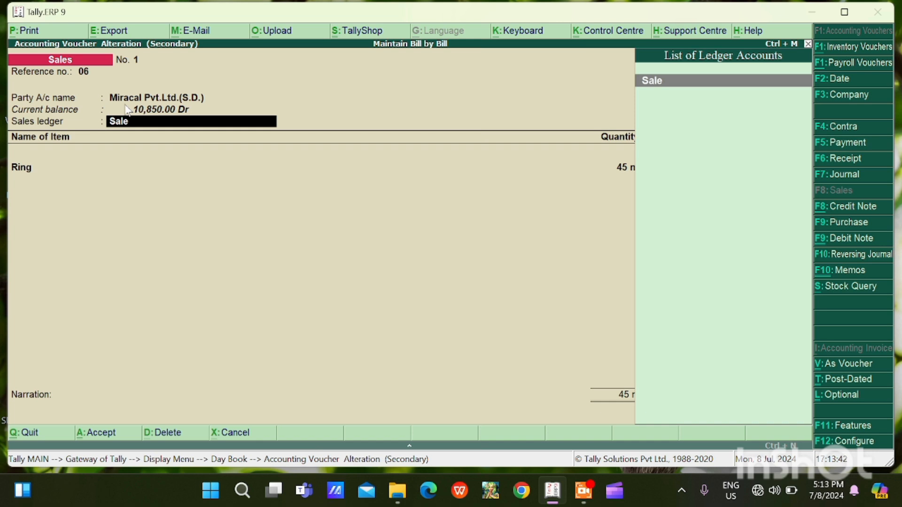
Start a new ledger named Sal under Sales Accounts from the sales ledger field, and discard it
key(alt+c)
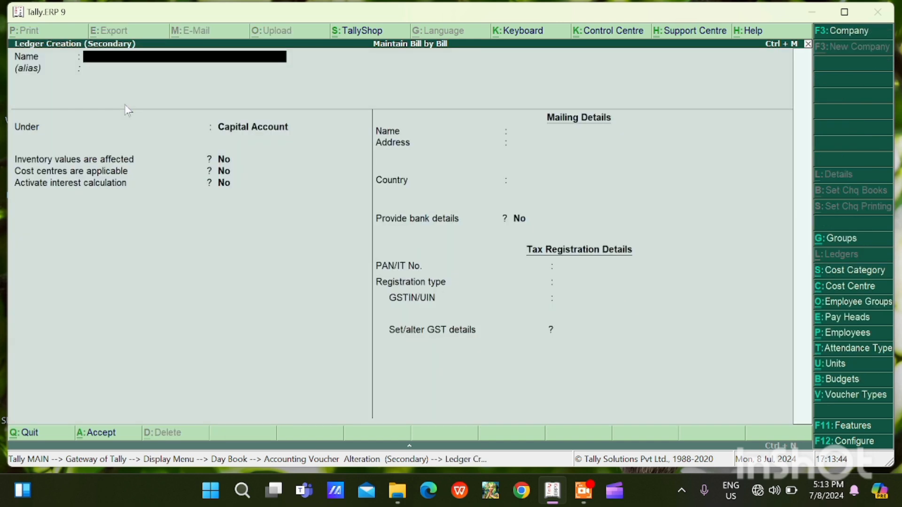
text(Sal)
key(Return)
key(Return)
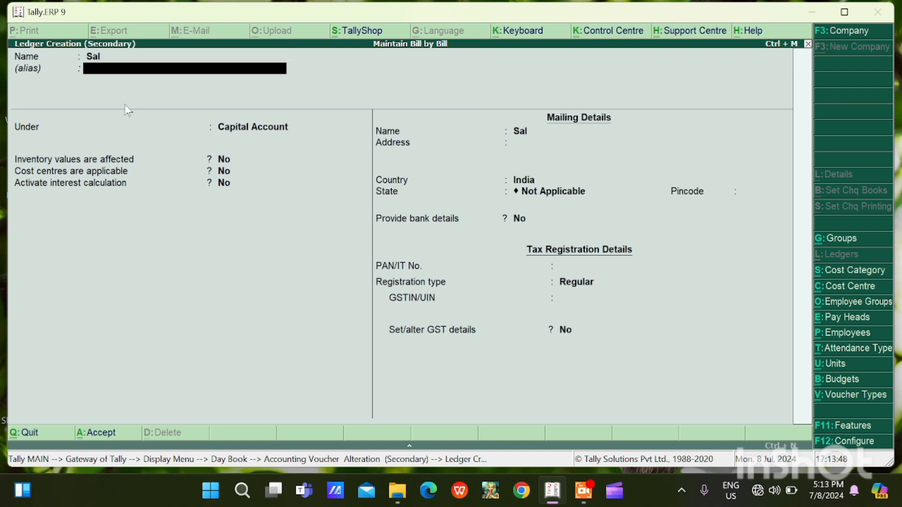
text(Sa)
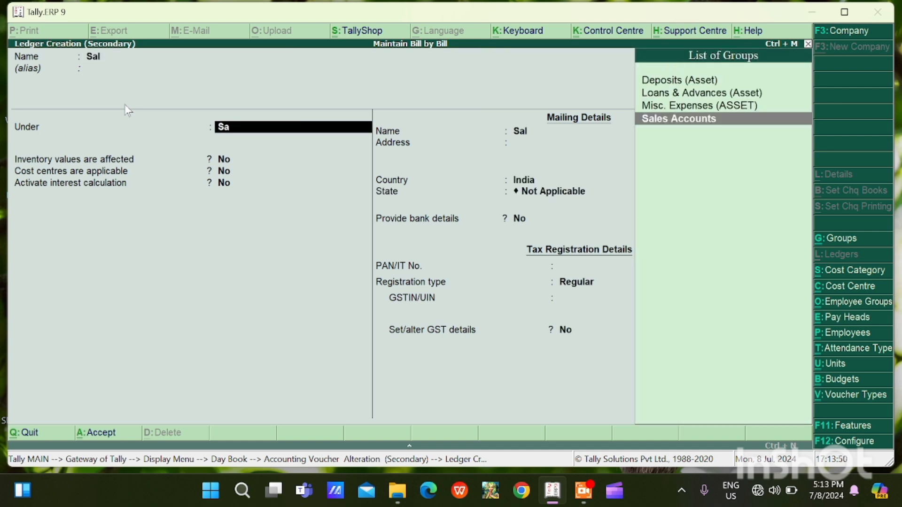
key(Return)
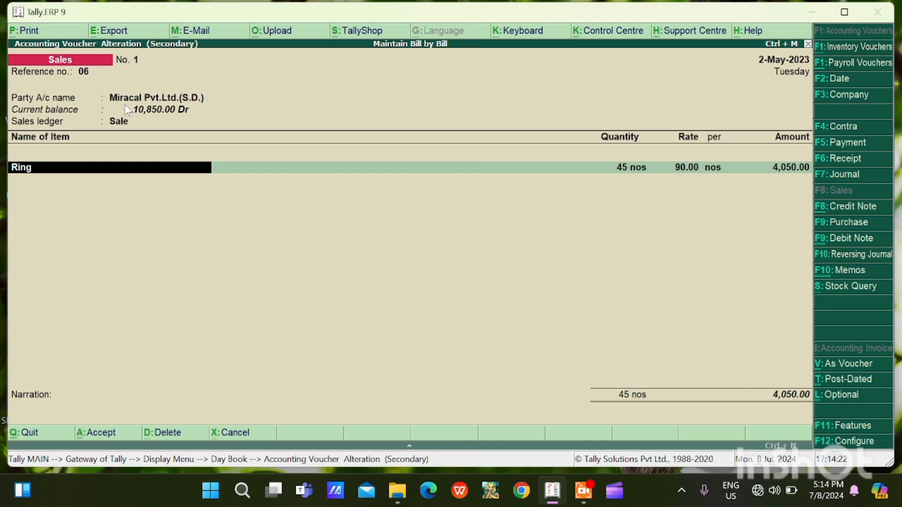
Open a blank stock item creation form from the Ring line and quit it without entering anything
key(alt+c)
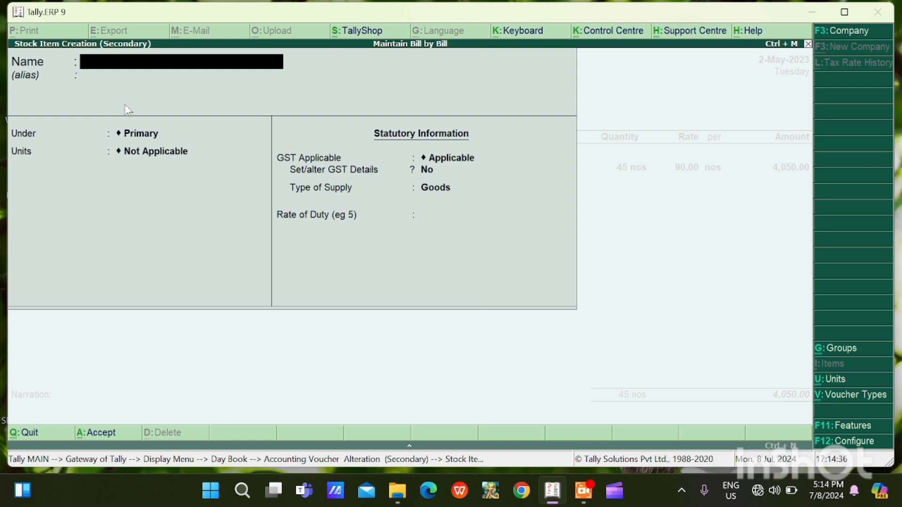
key(Escape)
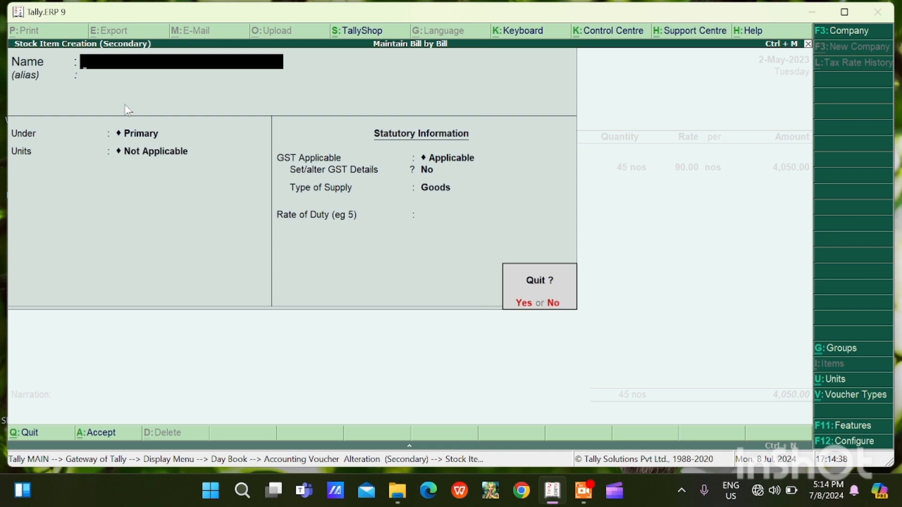
key(y)
Allocate Ring to tracking number 1 with 45 nos at 90.00, and end the item list
key(Return)
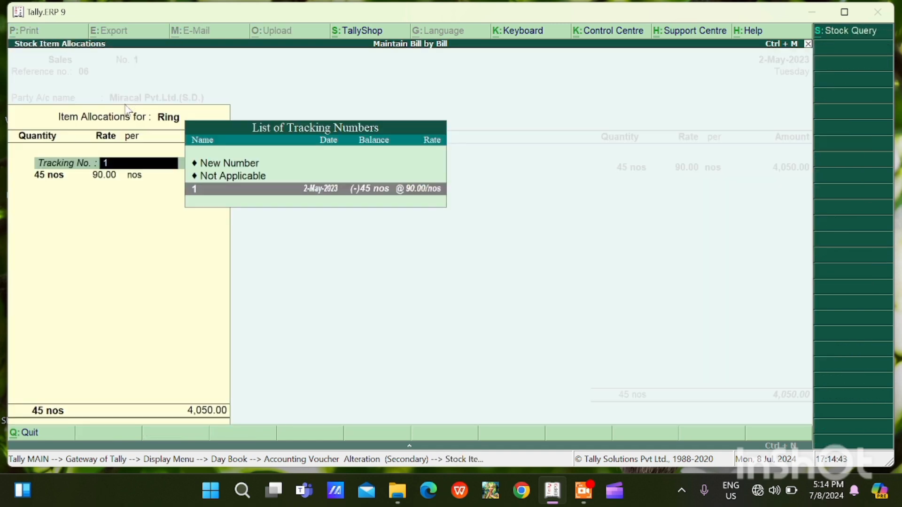
key(Return)
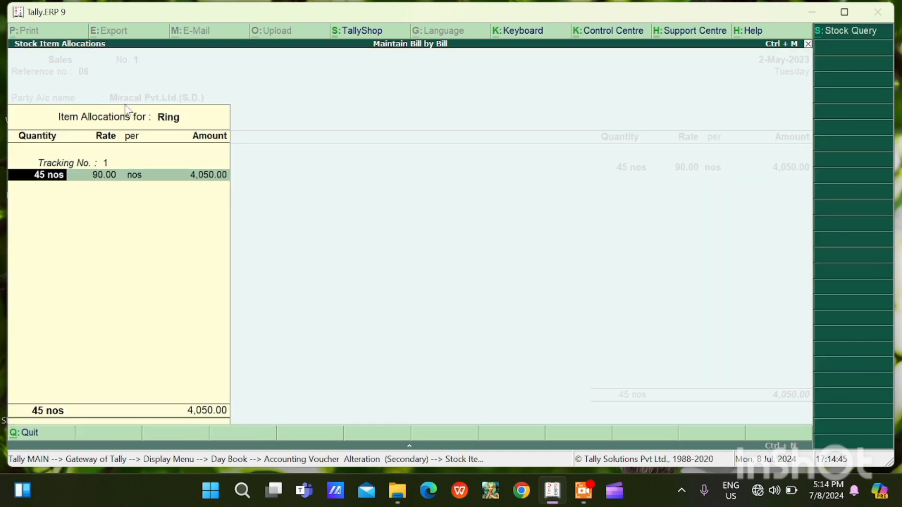
key(Return)
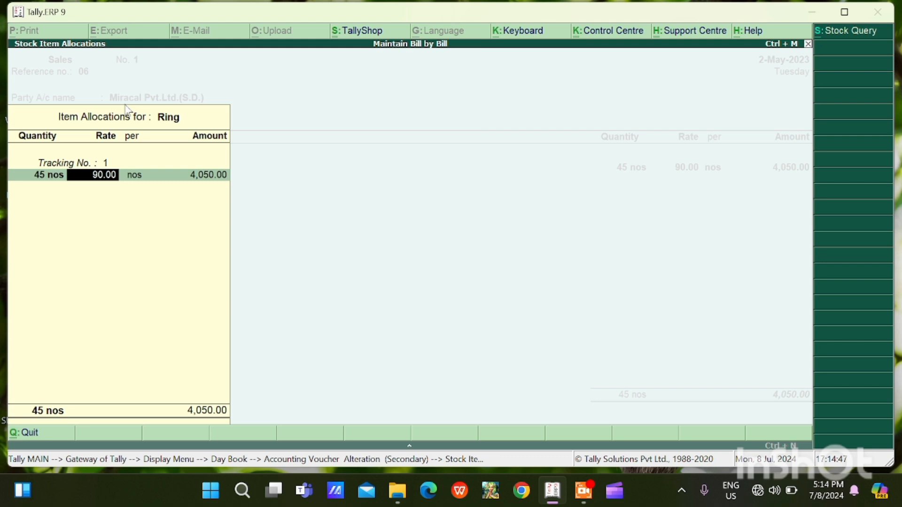
key(Return)
key(Return)
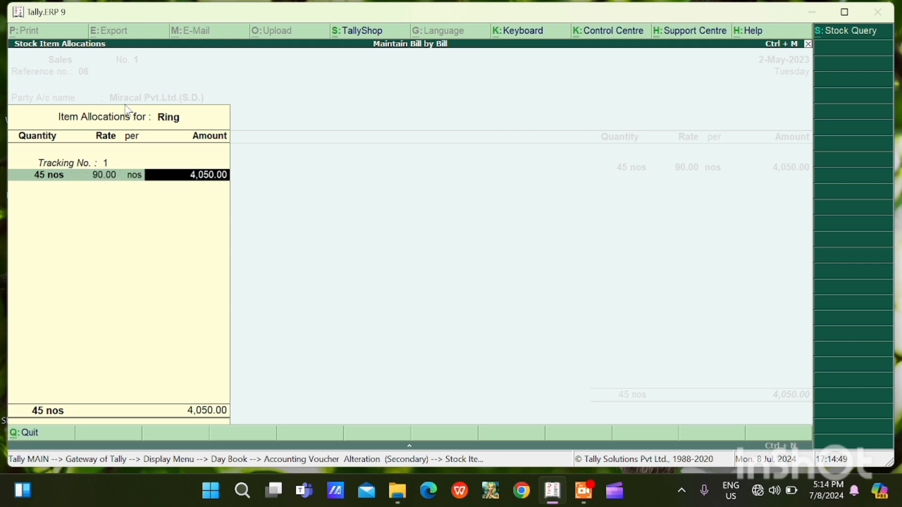
key(Return)
key(Return)
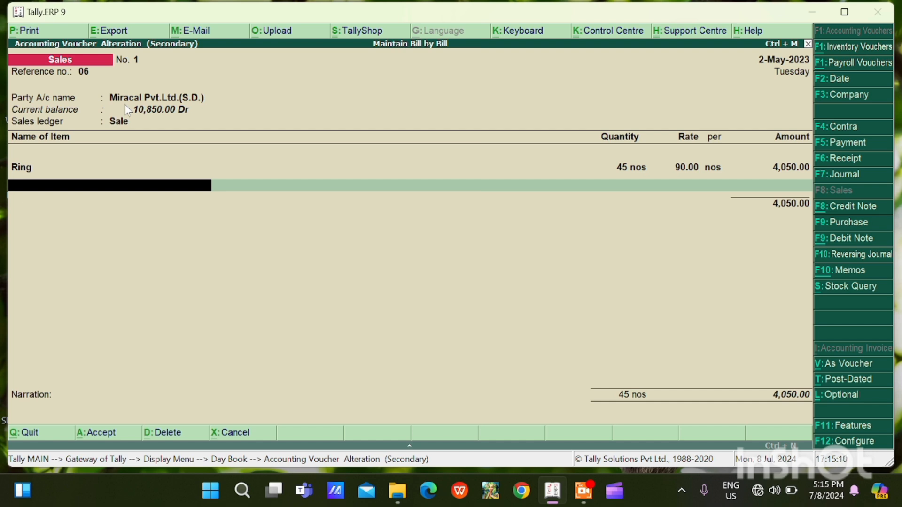
key(Return)
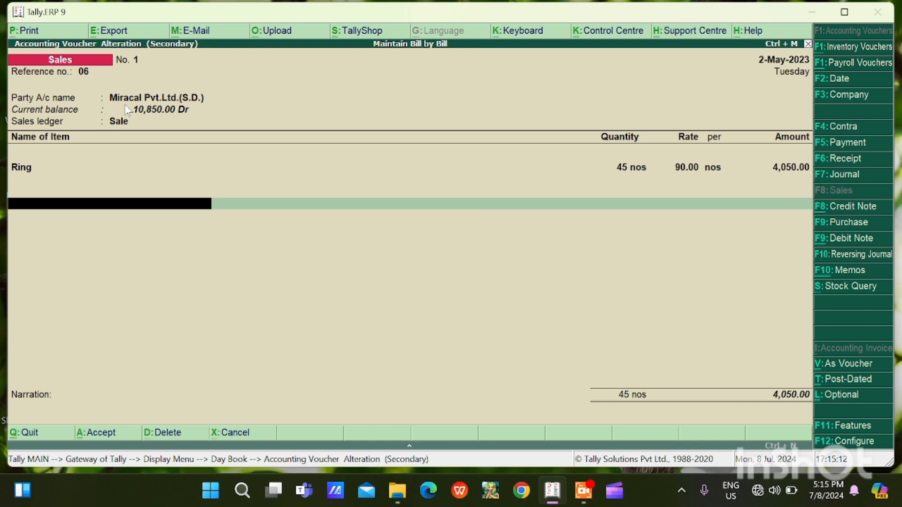
key(Return)
key(Return)
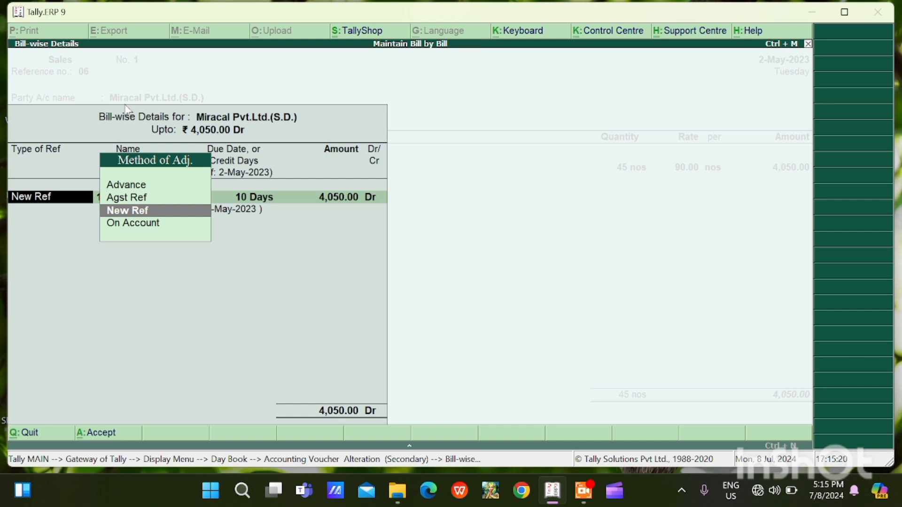
Record the 4,050.00 Dr bill as New Ref 1 with a 10-day credit period, and accept sales voucher 1
key(Return)
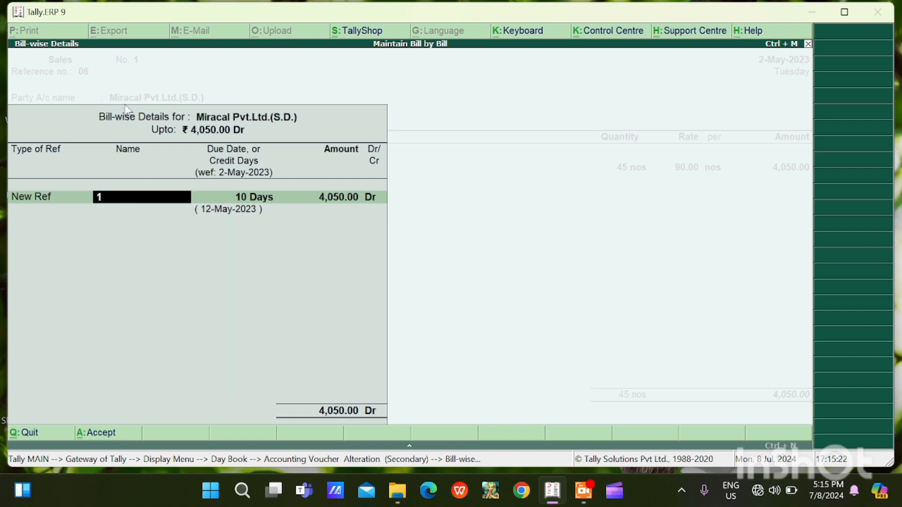
key(Return)
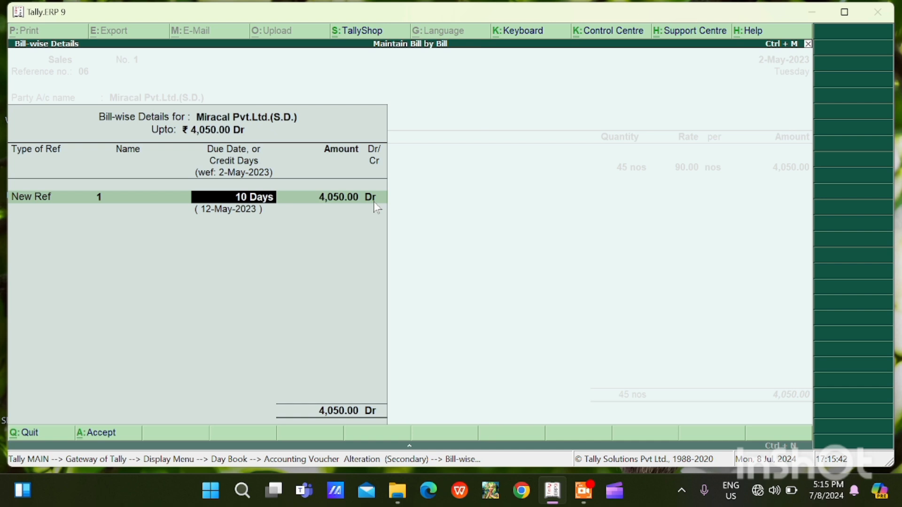
key(Return)
key(Return)
key(Return)
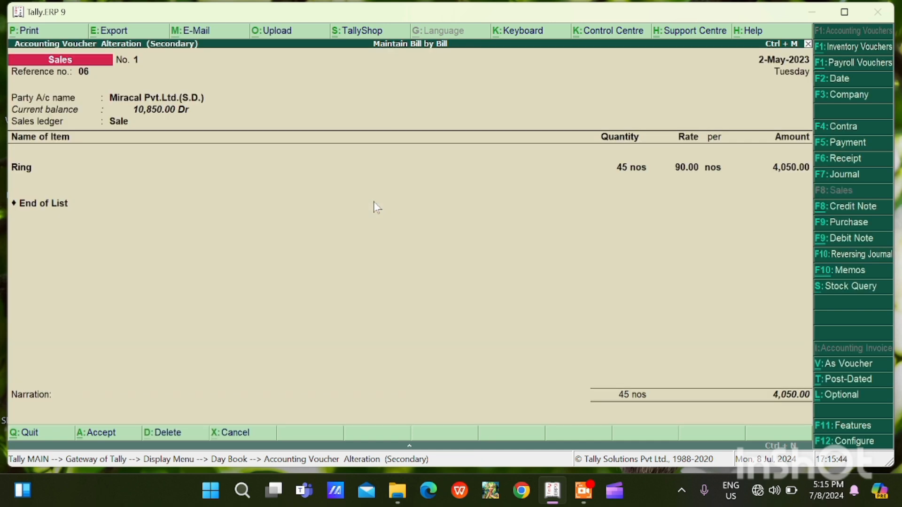
key(Return)
key(Return)
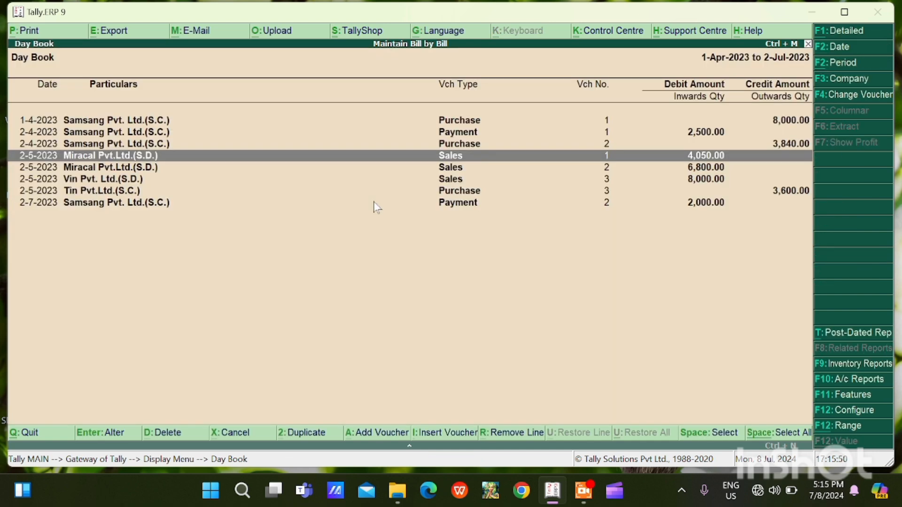
Open sales voucher 2 from the Day Book and keep reference number 07, party Miracal Pvt.Ltd.(S.D.) and sales ledger Sale
key(Down)
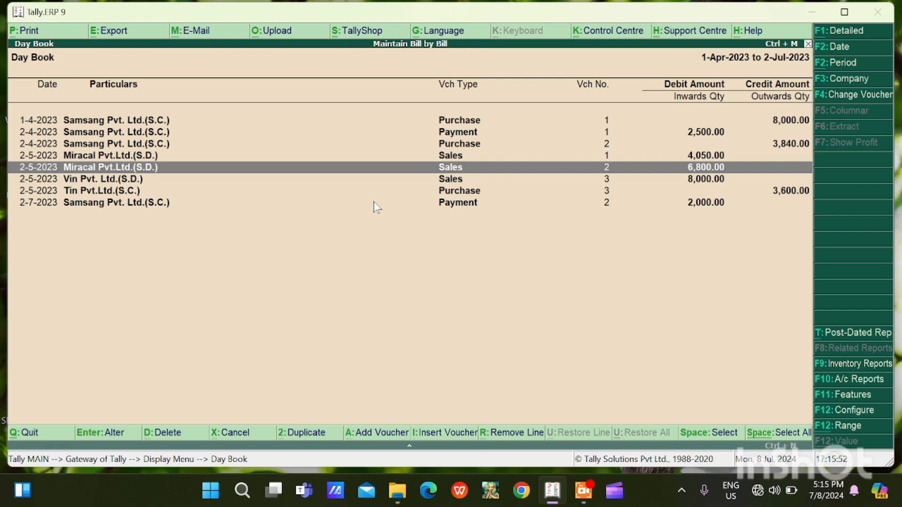
key(Return)
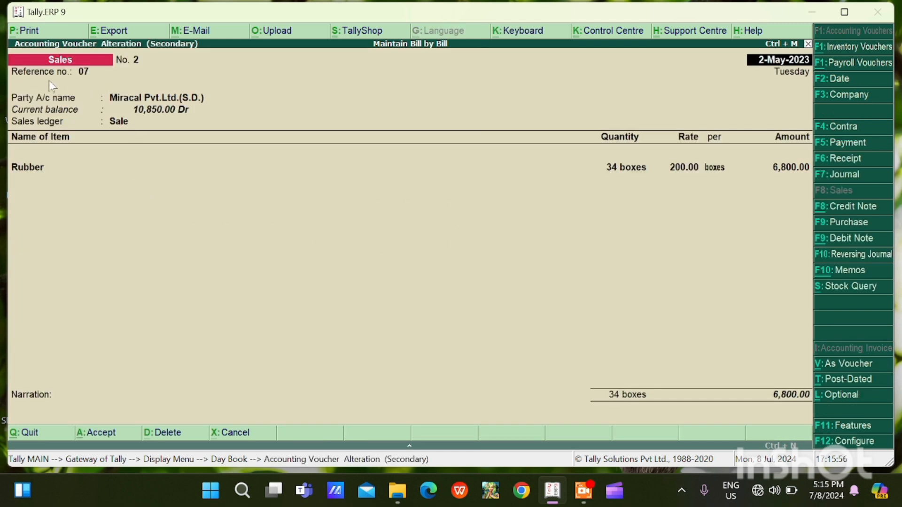
key(Return)
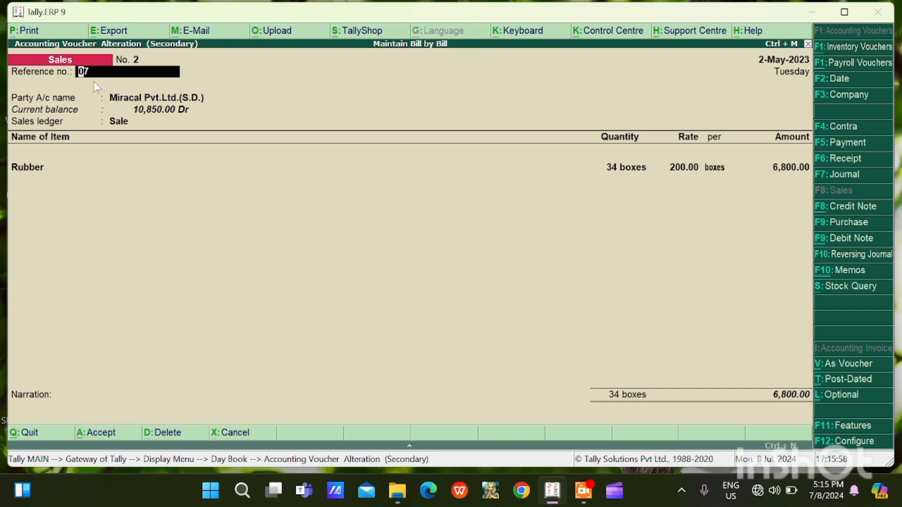
key(Return)
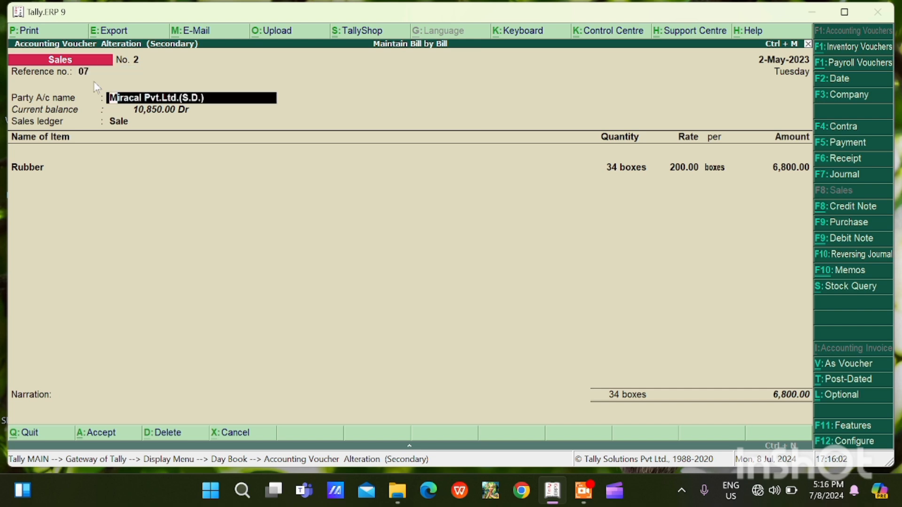
key(Return)
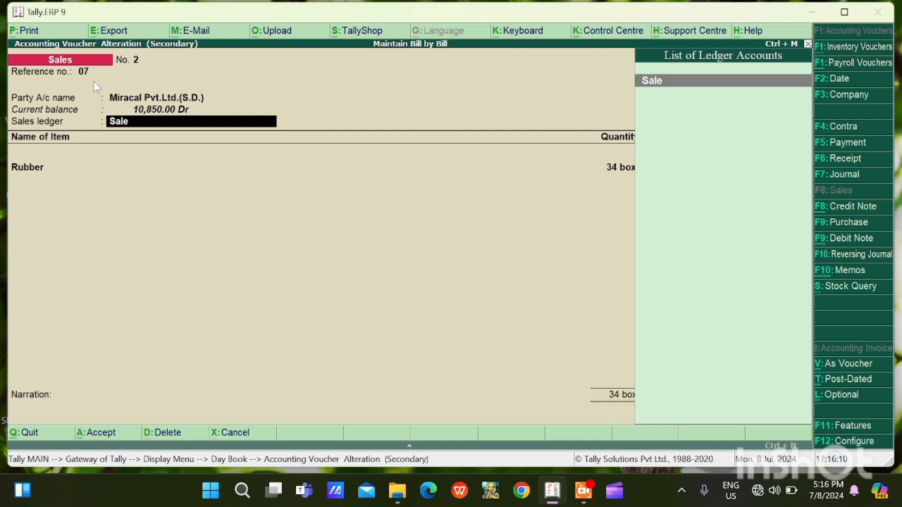
key(Return)
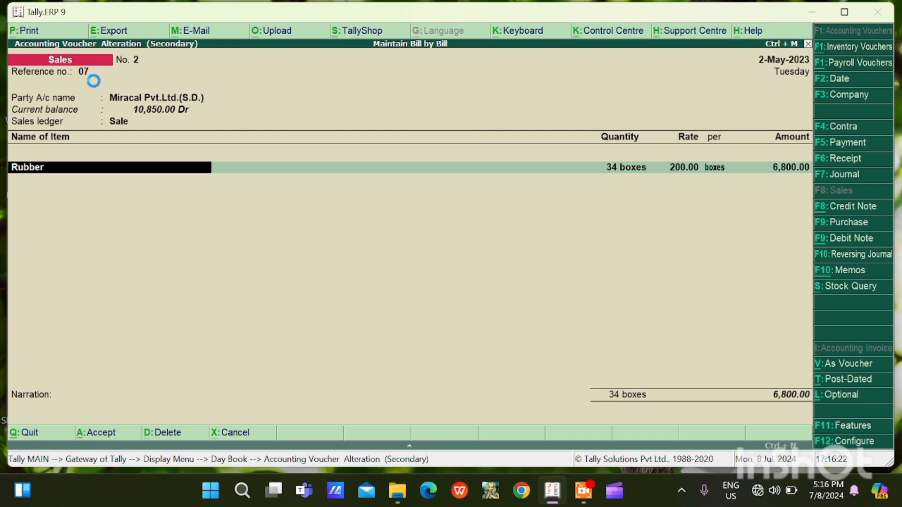
key(alt+c)
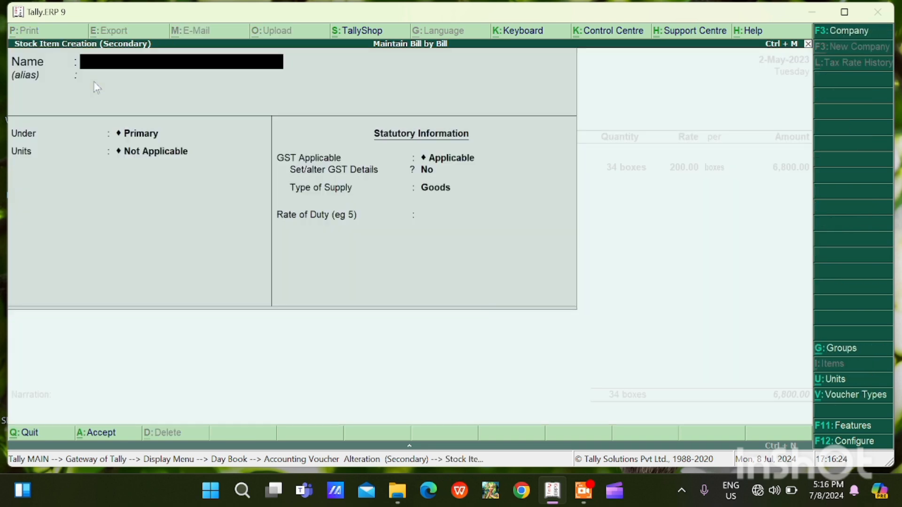
key(Escape)
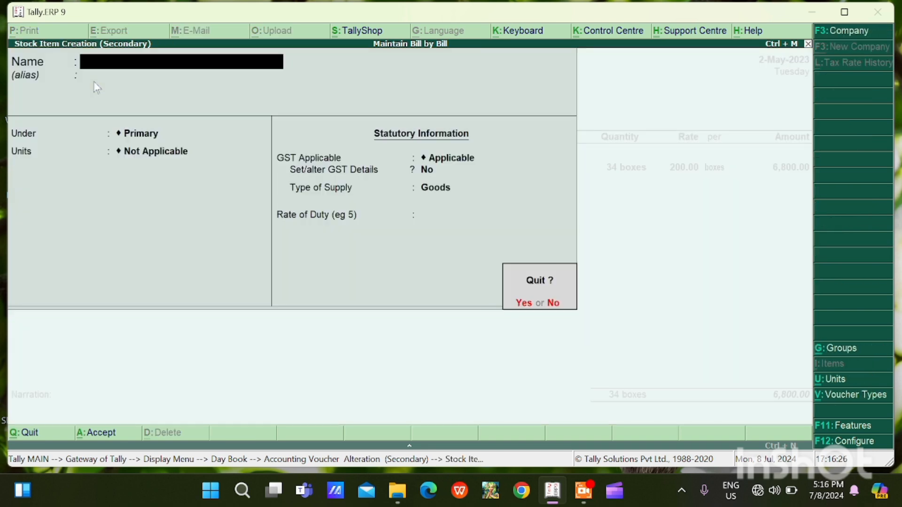
key(Return)
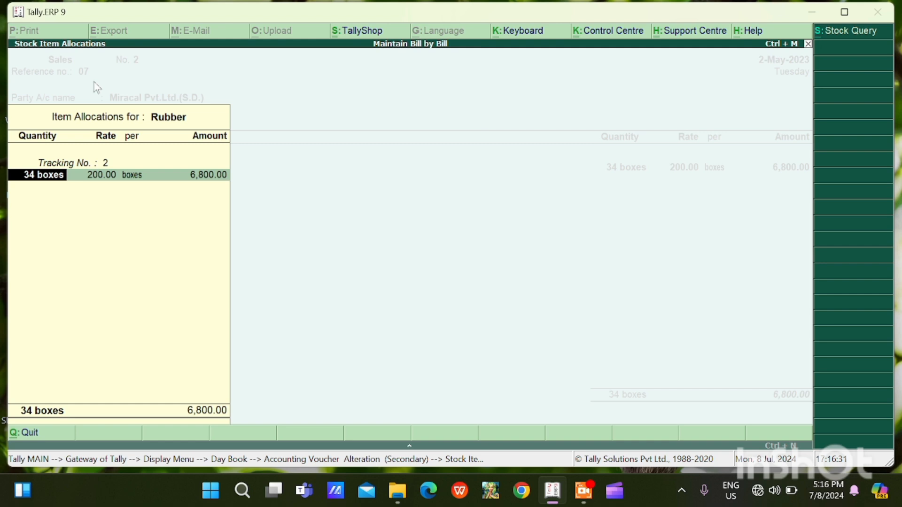
Allocate Rubber to tracking number 2 with 34 boxes at 200.00, and end the item list
key(Return)
key(Return)
key(Return)
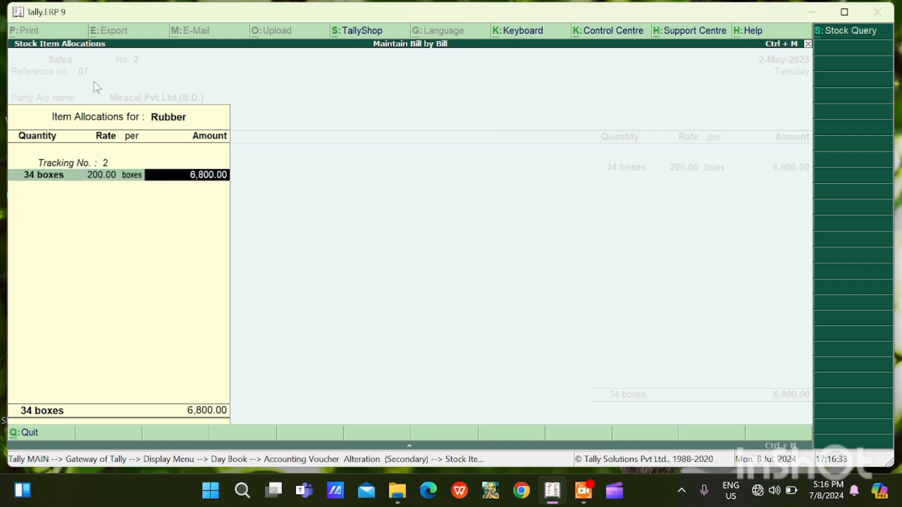
key(Return)
key(Return)
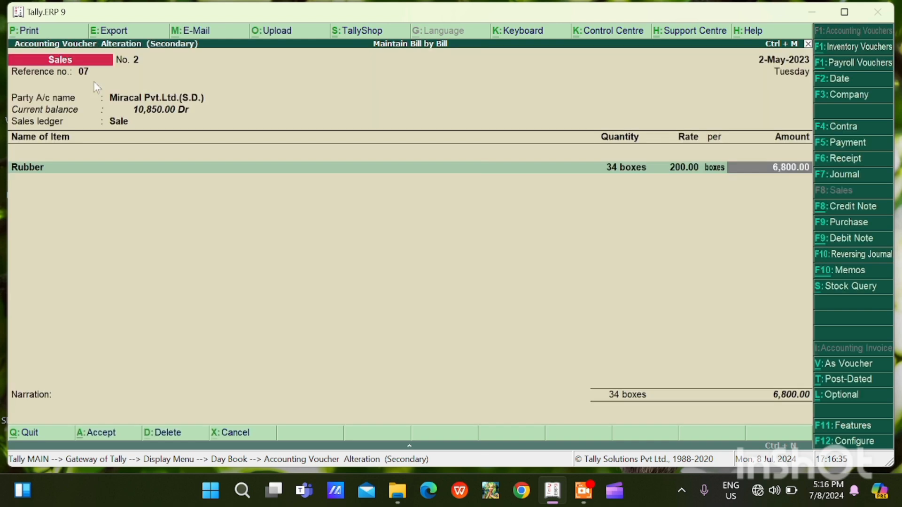
key(Return)
key(Return)
key(Return)
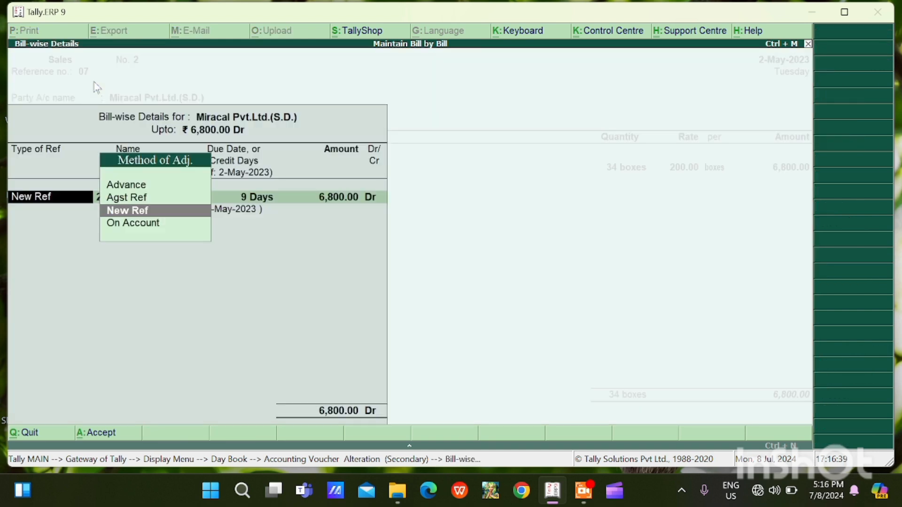
Record the 6,800.00 Dr bill as New Ref 2 with a 9-day credit period, and accept sales voucher 2
key(Return)
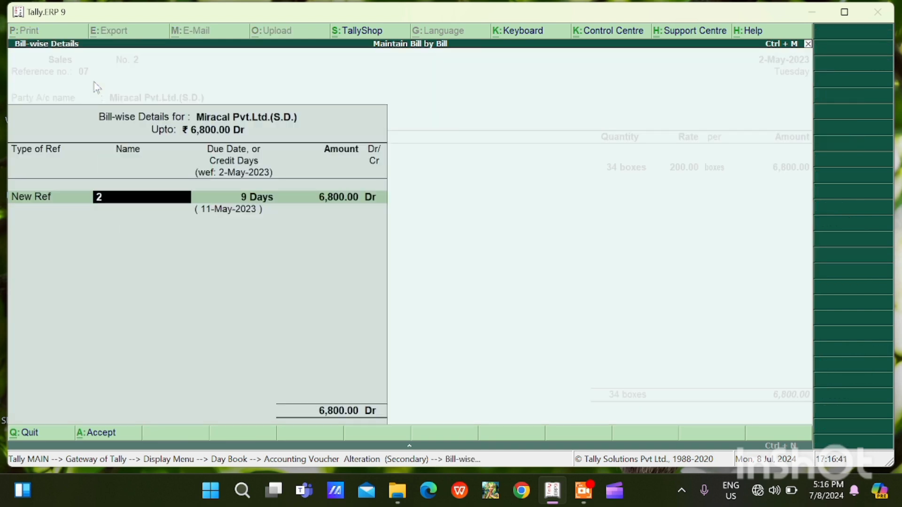
key(Return)
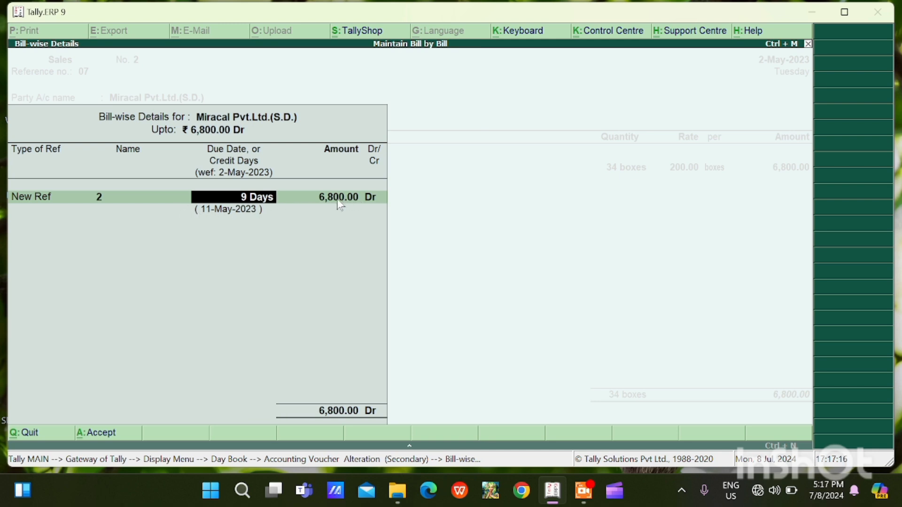
key(Return)
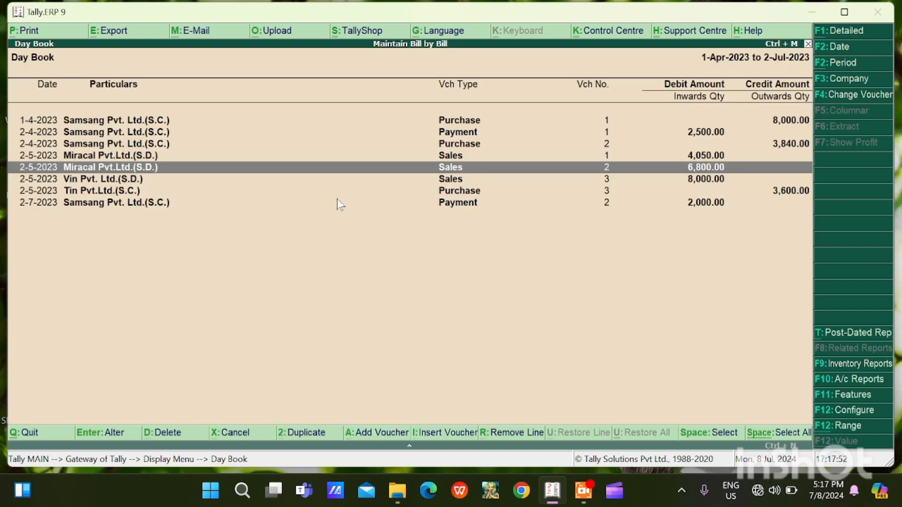
Open sales voucher 3 of Vin Pvt. Ltd.(S.D.) from the Day Book and keep reference number 08
key(Down)
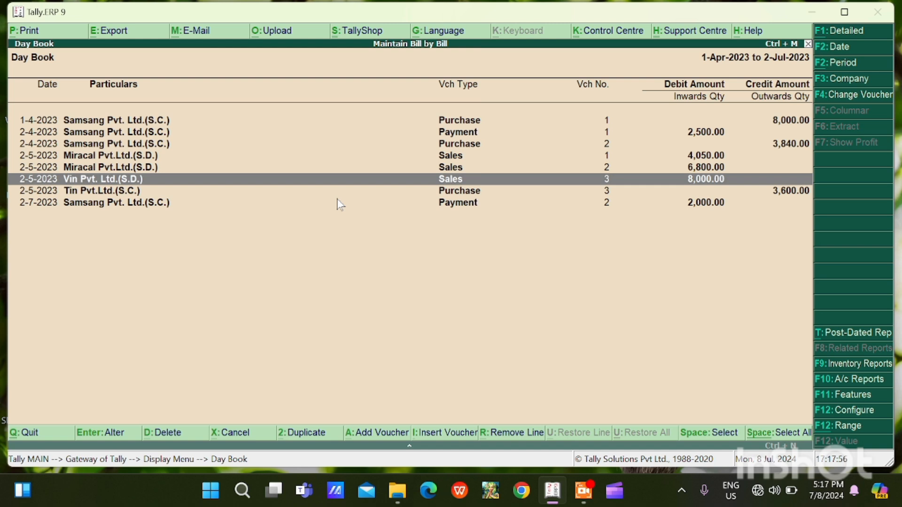
key(Return)
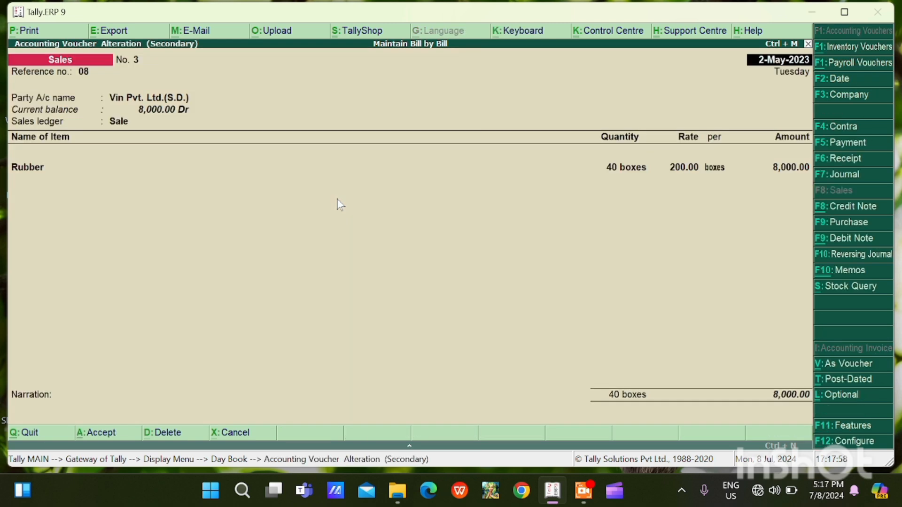
key(Return)
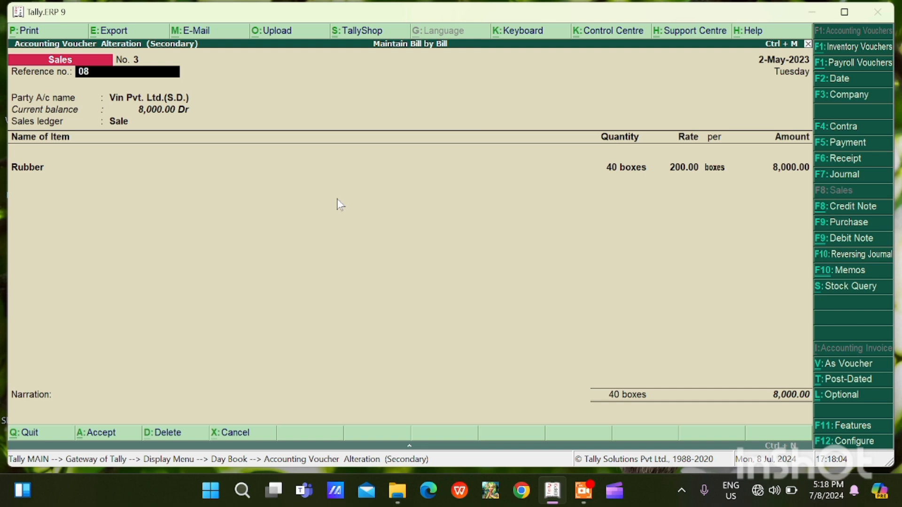
key(Return)
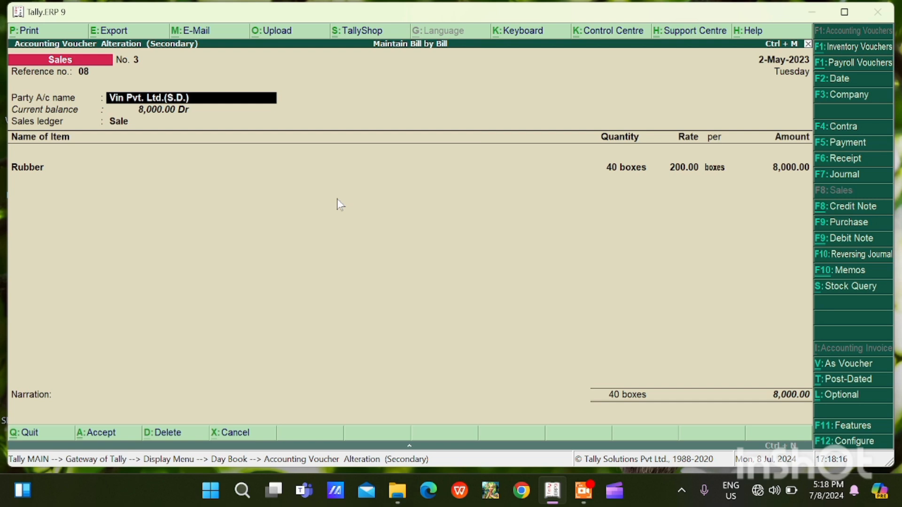
Start a new ledger named Vin under Sundry Debtors from the voucher's party field
key(alt+c)
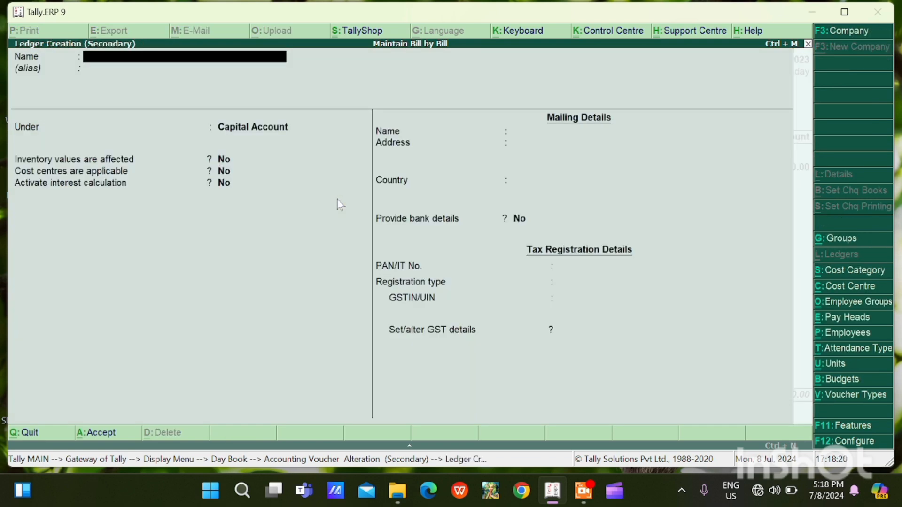
text(Vin)
key(Return)
key(Return)
text(S)
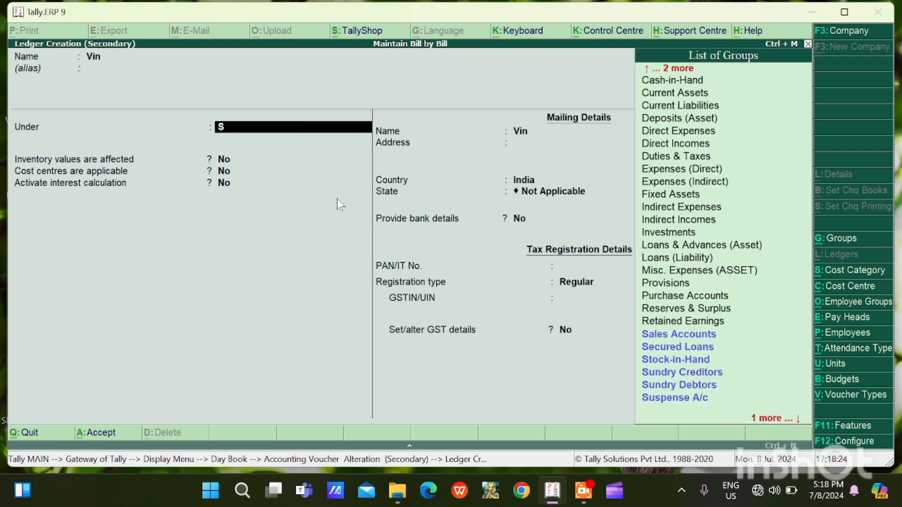
text(u)
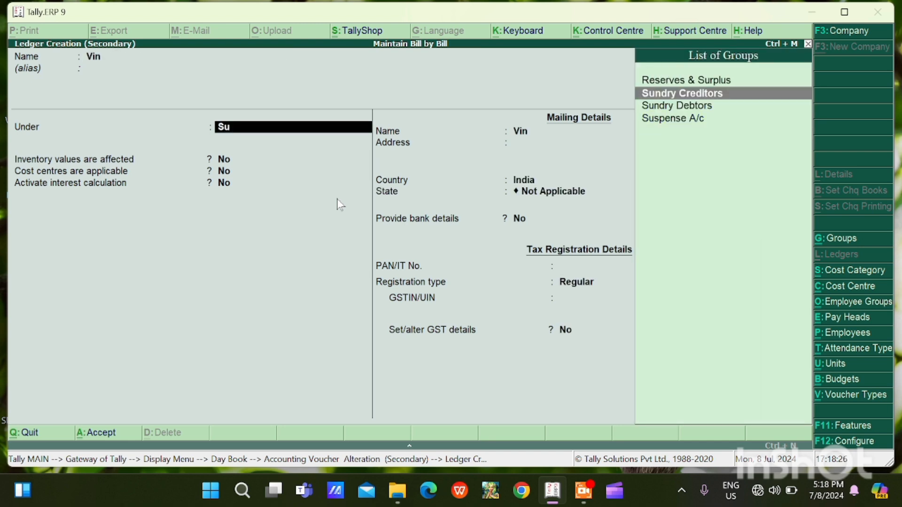
key(Down)
key(Return)
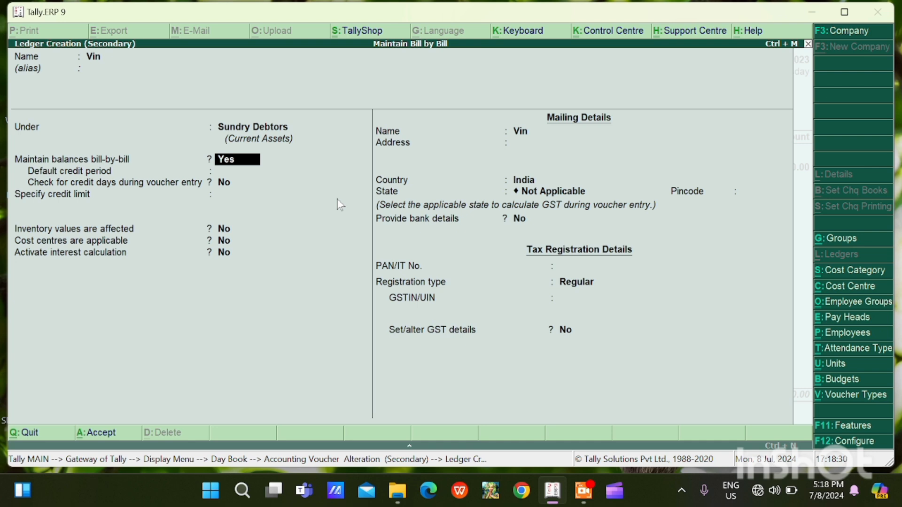
Keep bill-by-bill balances on with a blank credit period, set the credit days check to Yes, and quit the Vin ledger without saving
key(Return)
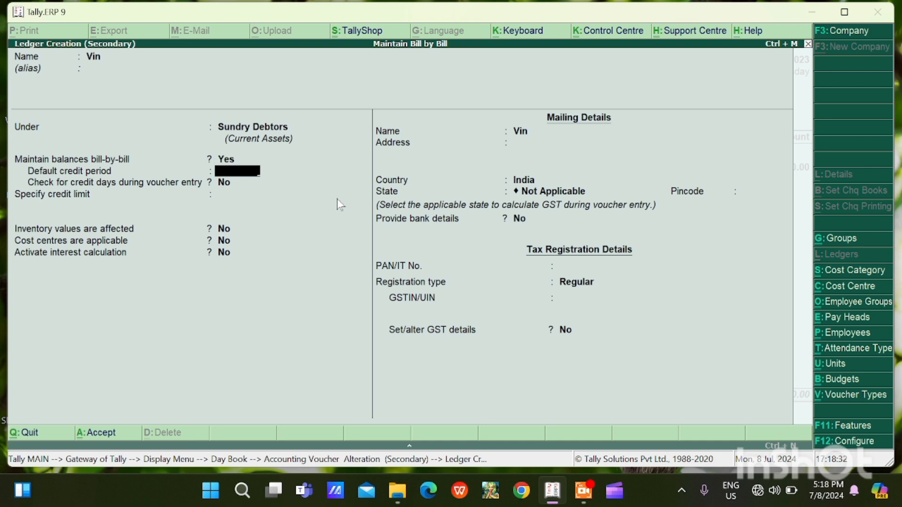
key(Return)
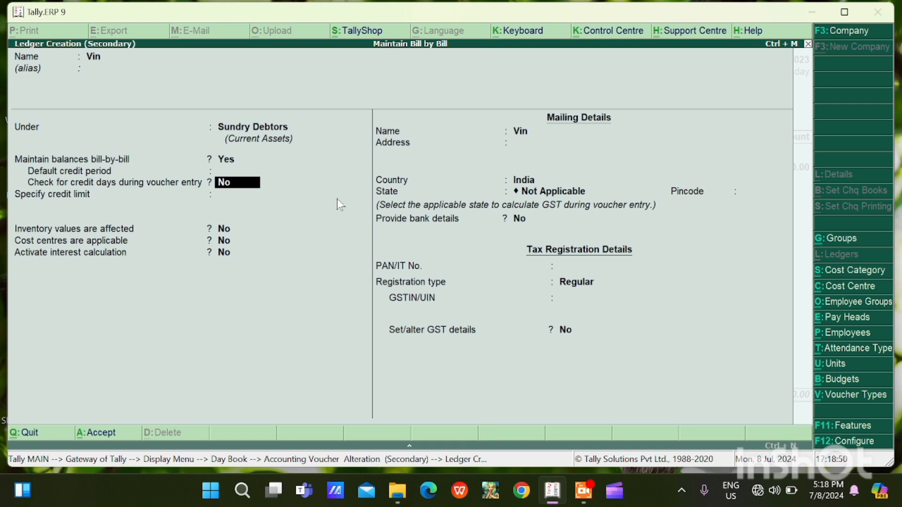
text(y)
key(Return)
key(Return)
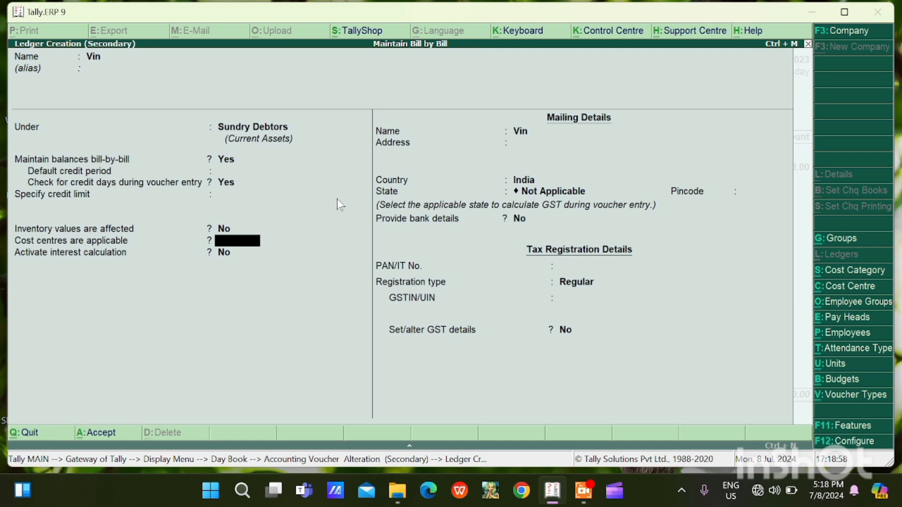
key(Escape)
key(Return)
Keep party Vin Pvt. Ltd.(S.D.) and sales ledger Sale, and allocate 40 boxes of Rubber at 200.00 to tracking number 3
key(Return)
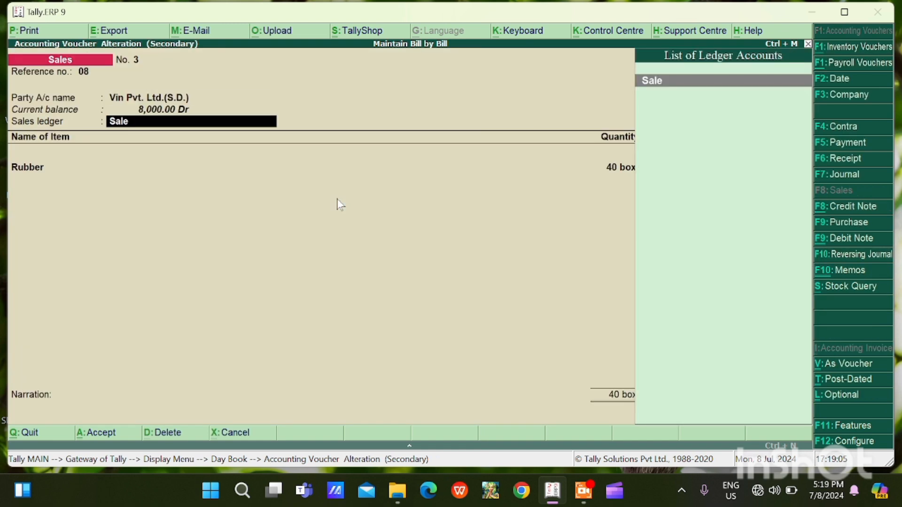
key(Return)
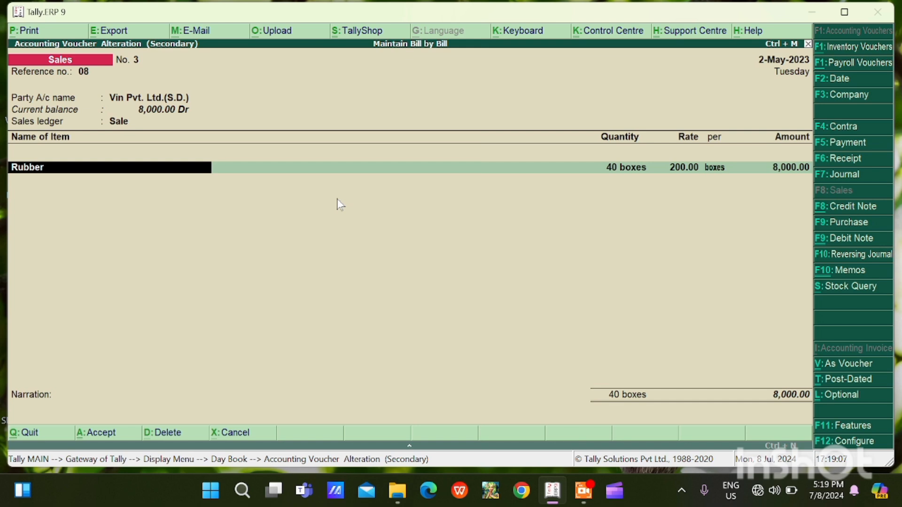
key(Return)
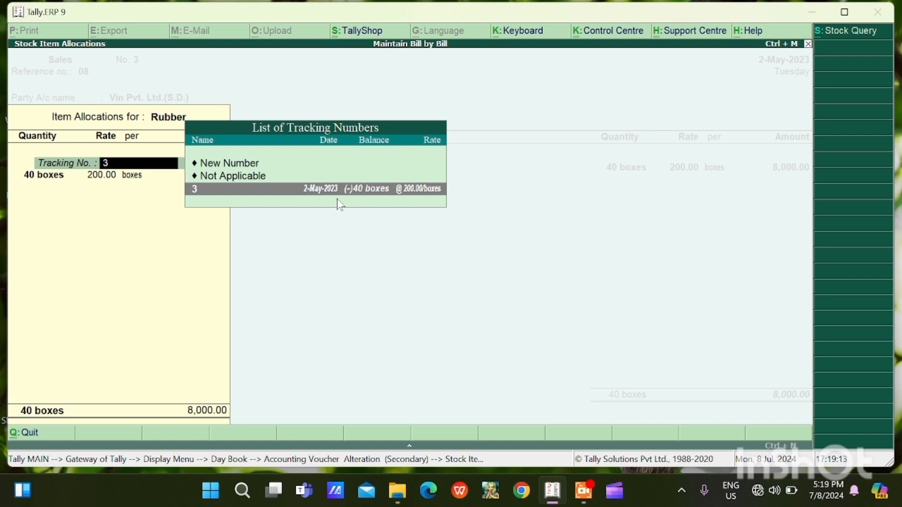
key(Return)
key(Return)
key(Return)
key(Return)
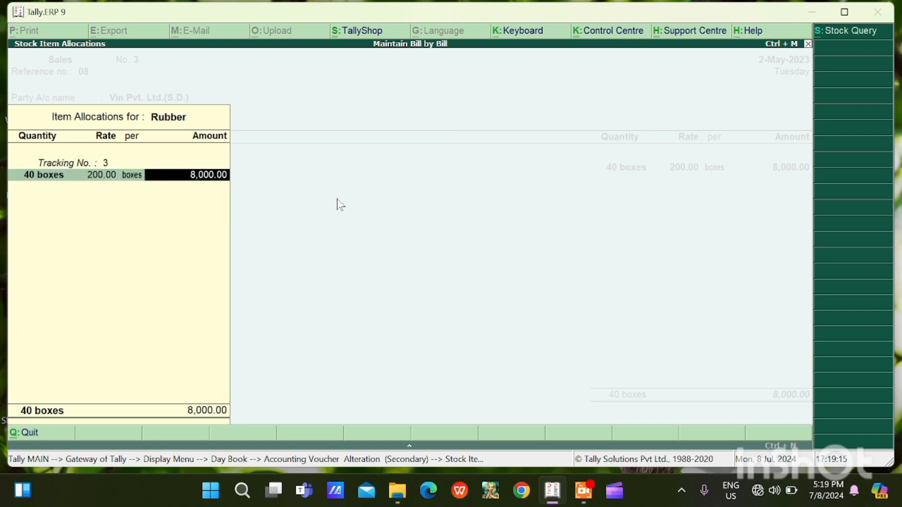
key(Return)
key(Return)
key(Return)
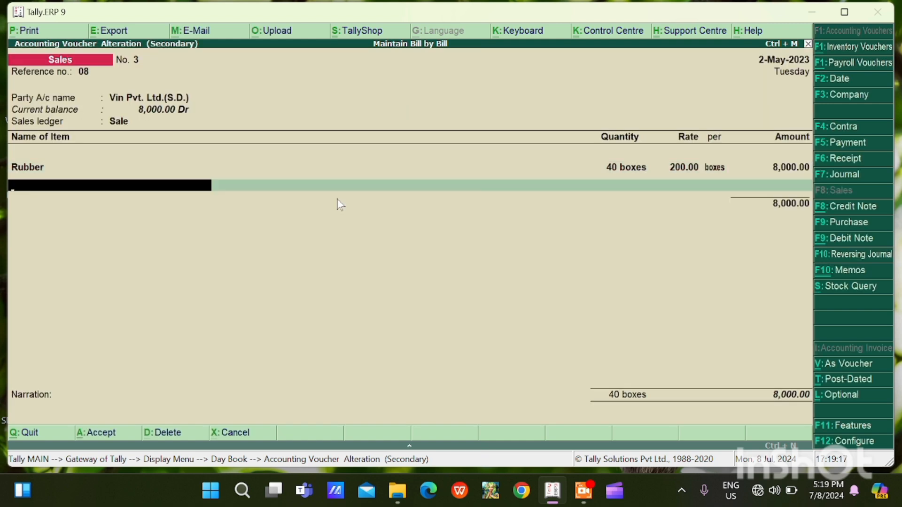
key(Return)
key(Return)
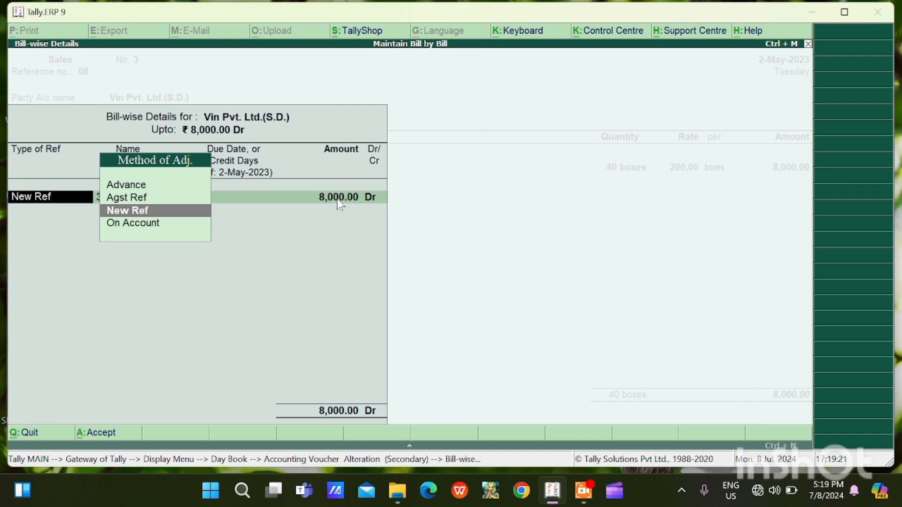
Record the 8,000.00 Dr bill as New Ref 3 with the credit period left blank, and accept sales voucher 3
key(Return)
key(Return)
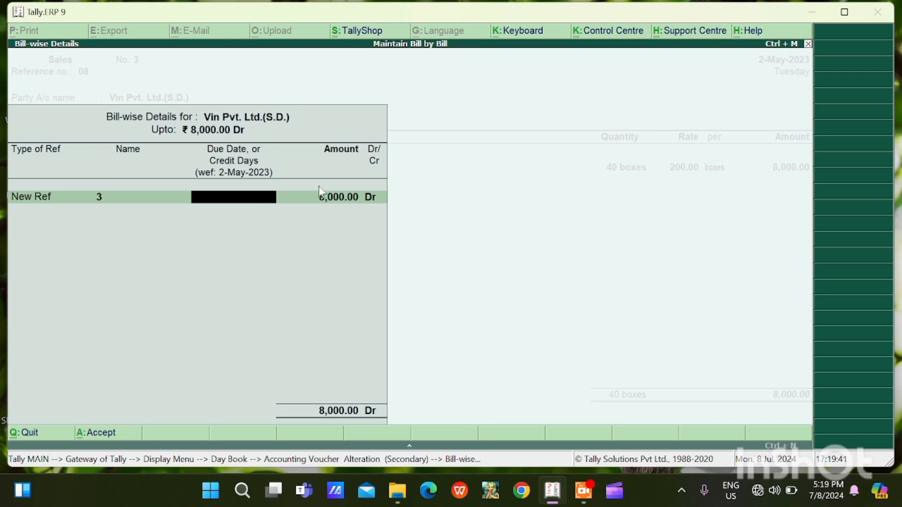
key(Return)
key(Return)
key(Return)
key(Return)
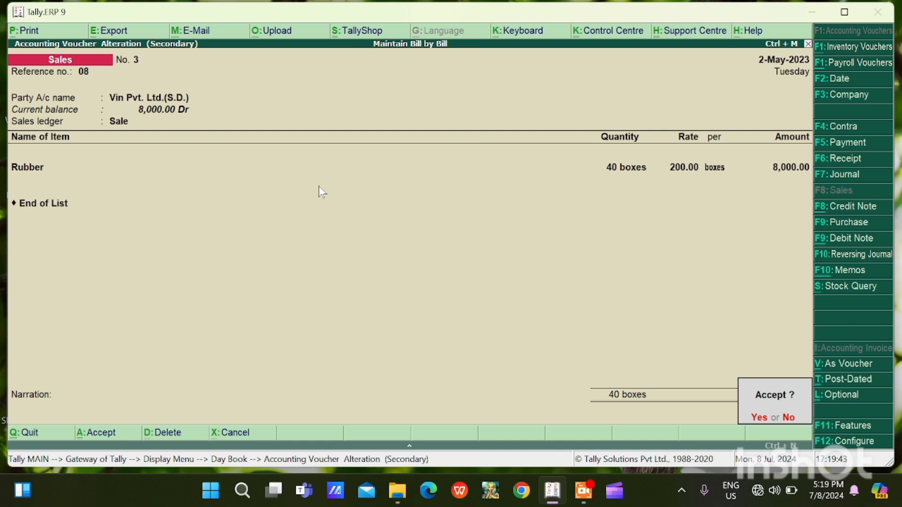
key(Return)
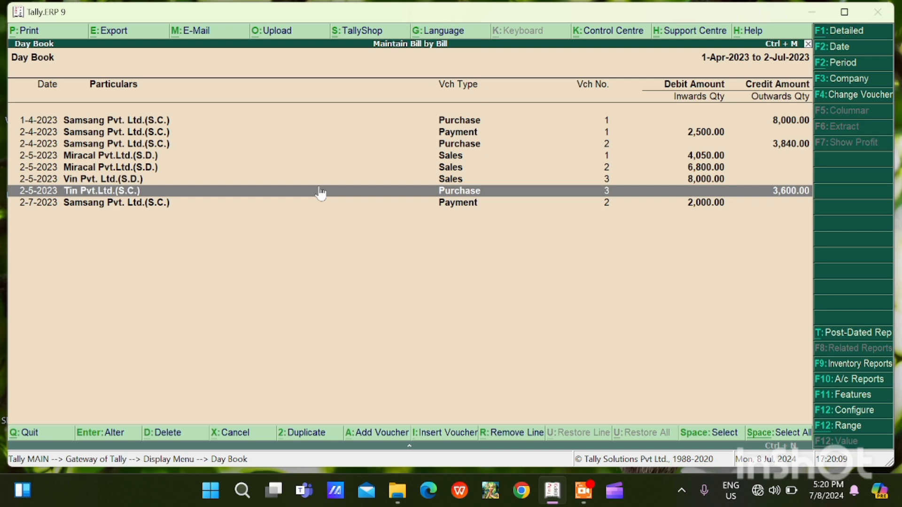
Leave the Day Book and open the receivables outstandings under Statements of Accounts
key(Escape)
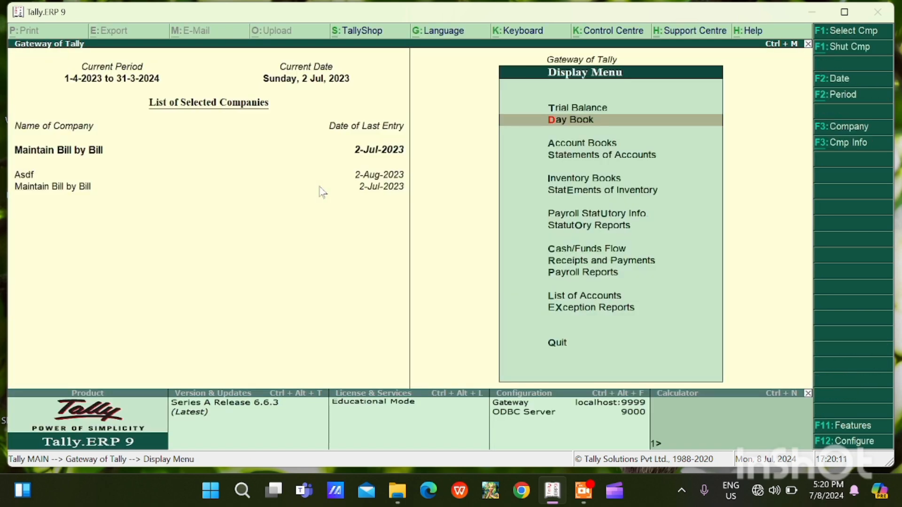
key(Escape)
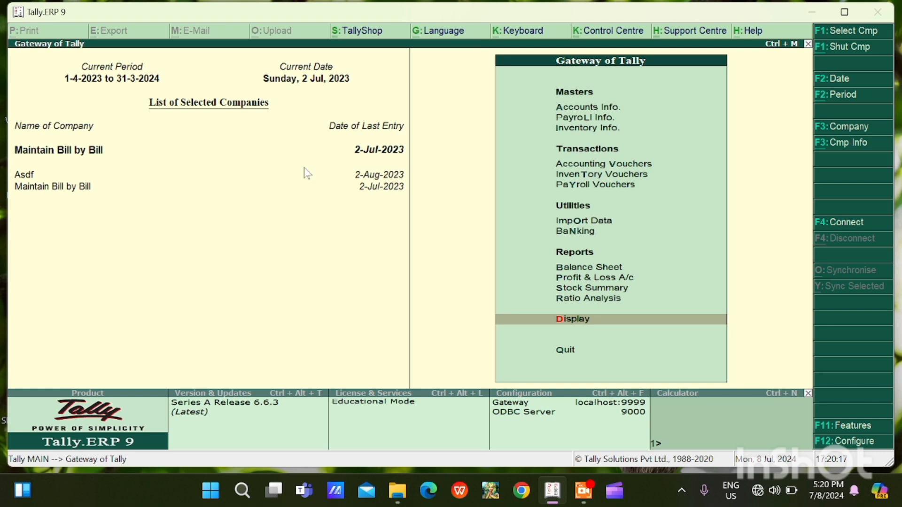
key(Return)
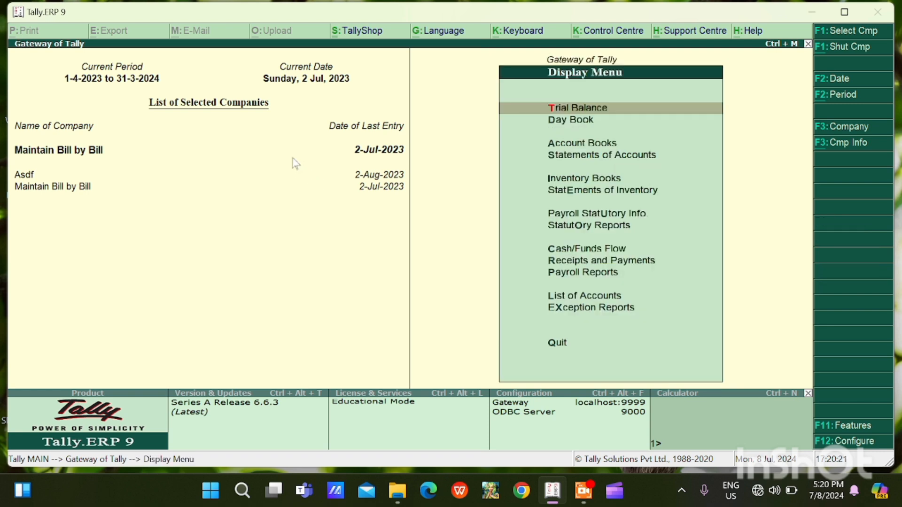
key(Down)
key(Down)
key(Down)
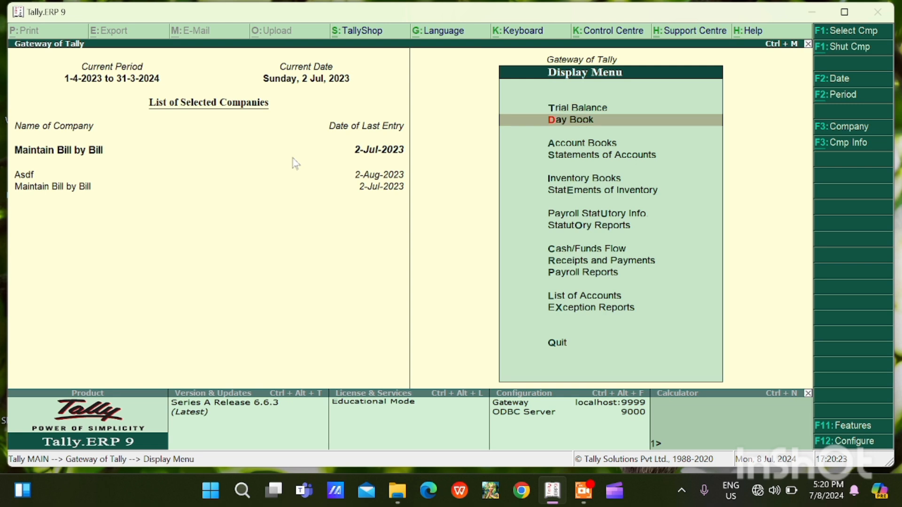
key(Return)
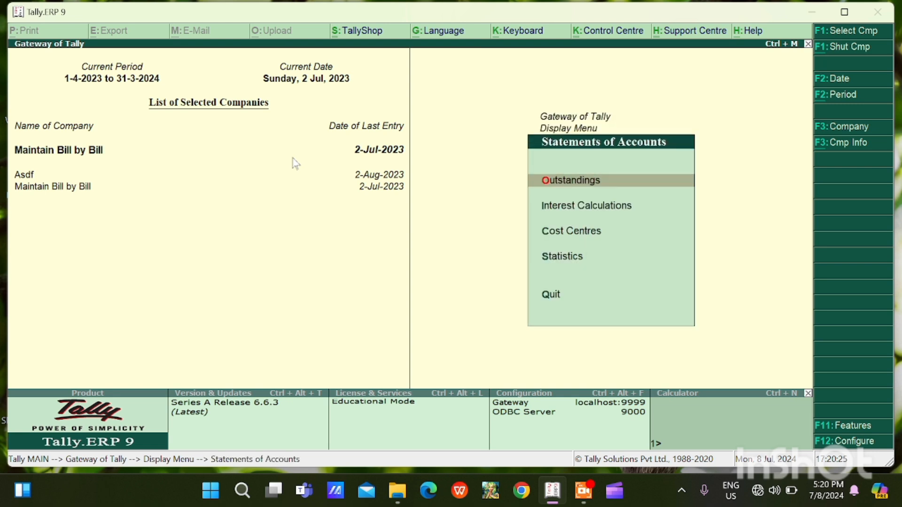
key(Return)
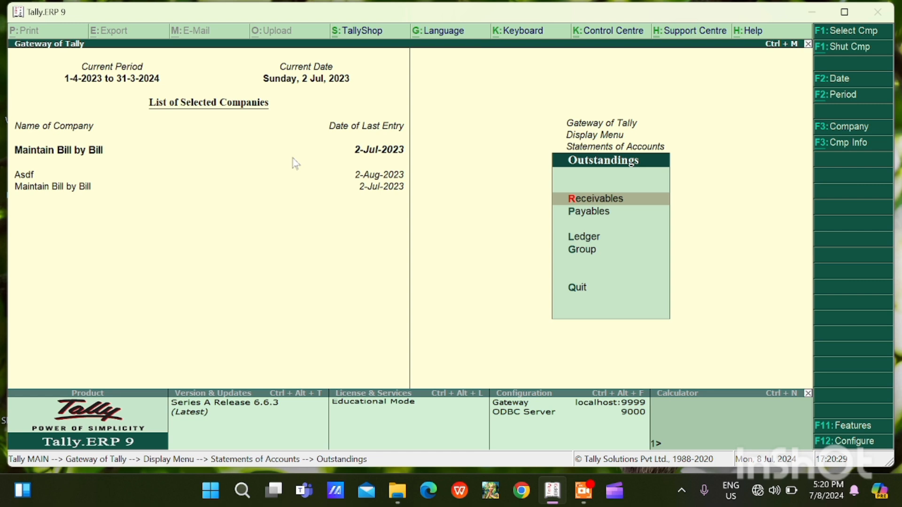
key(Return)
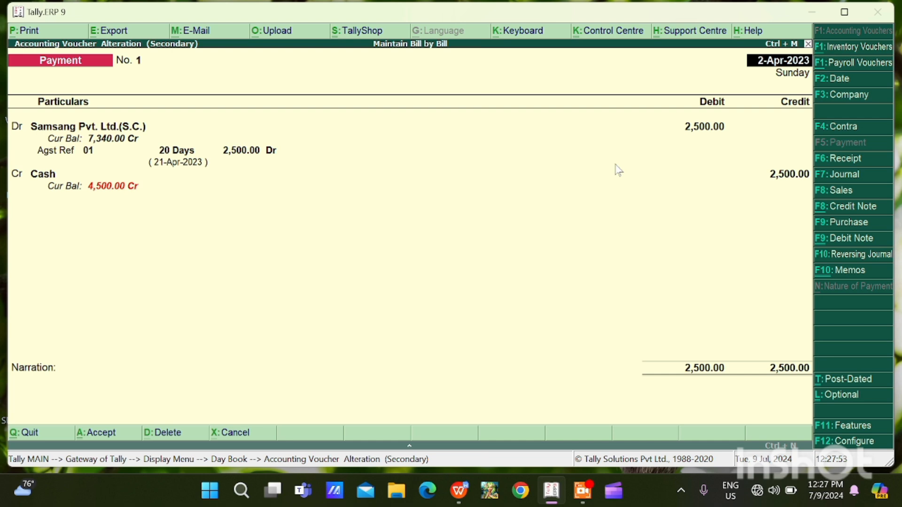
Review the 2,500.00 payment voucher 1 to Samsang Pvt. Ltd.(S.C.) with its Agst Ref pending bill 01, and quit without saving
key(Return)
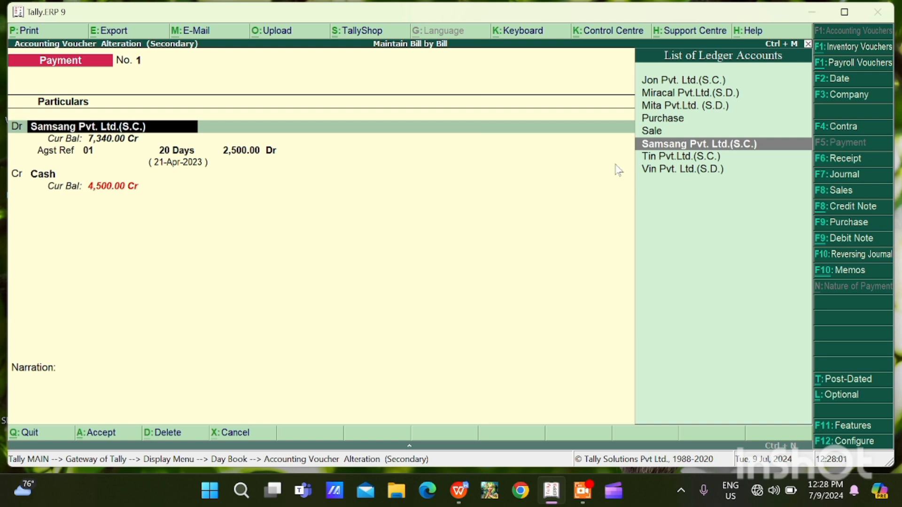
key(Return)
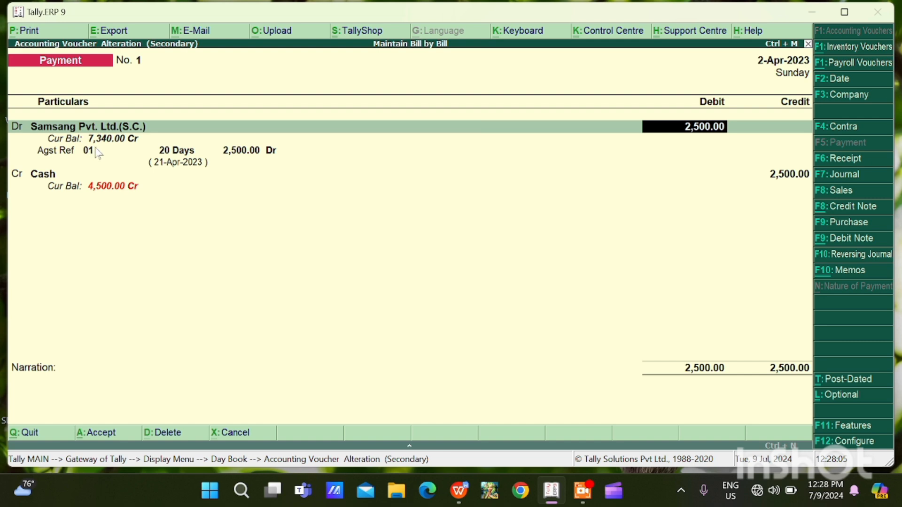
key(Return)
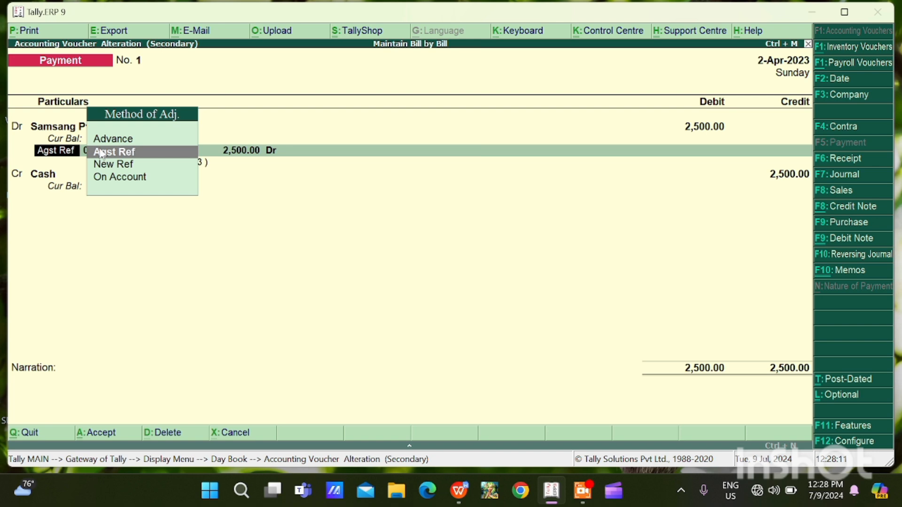
click(102, 153)
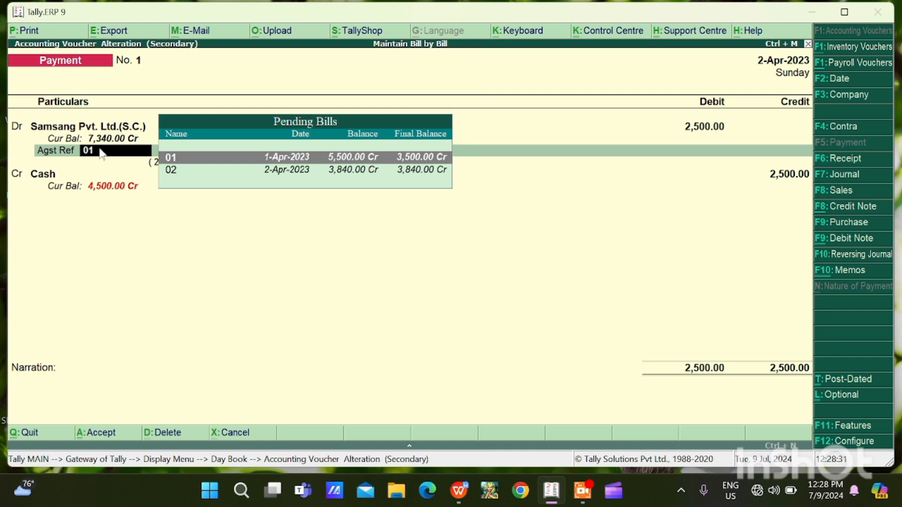
key(Return)
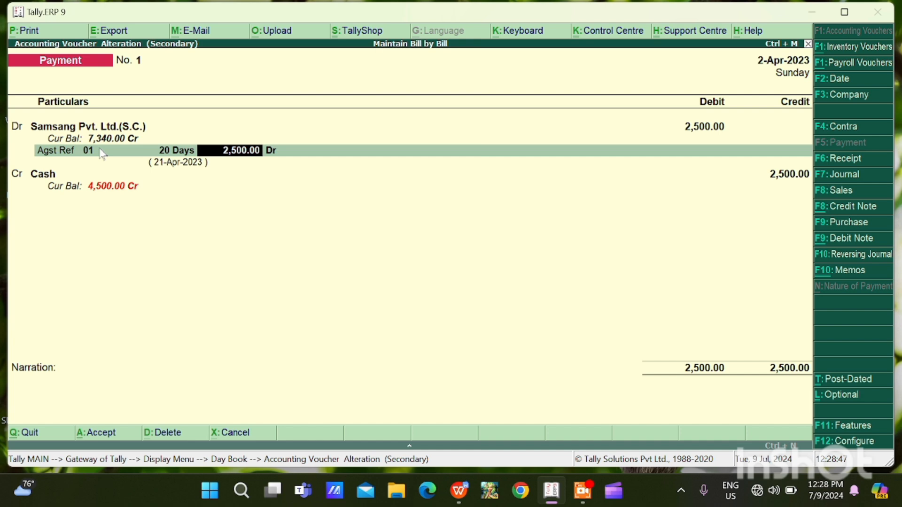
key(Escape)
key(Escape)
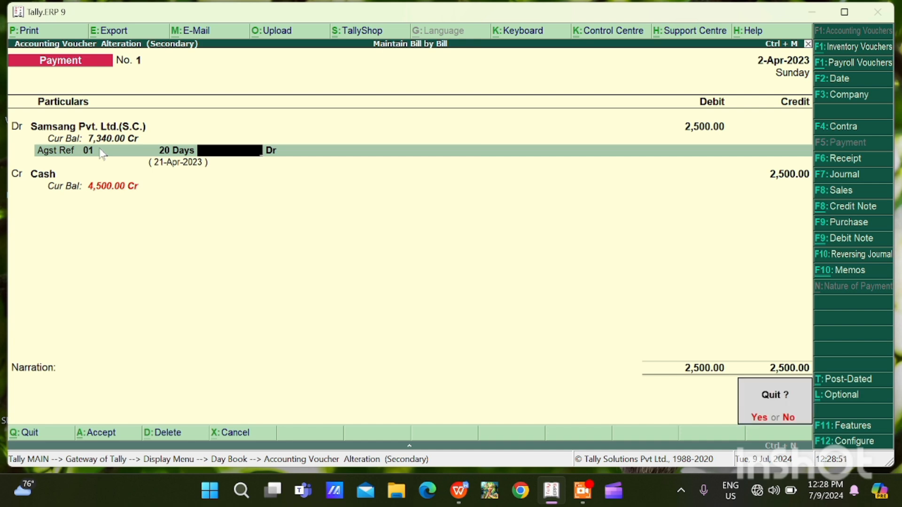
key(y)
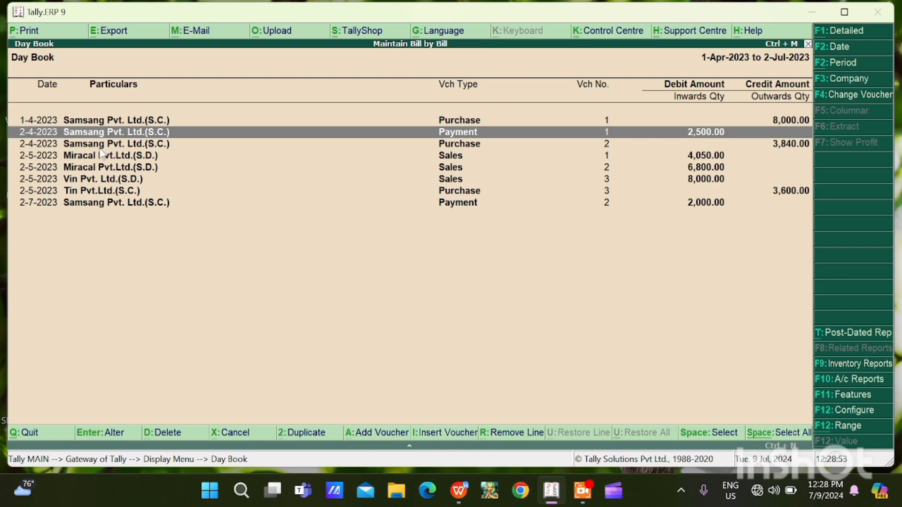
Leave the Day Book and open the ledger account book of Samsang Pvt. Ltd.(S.C.)
key(Escape)
key(Escape)
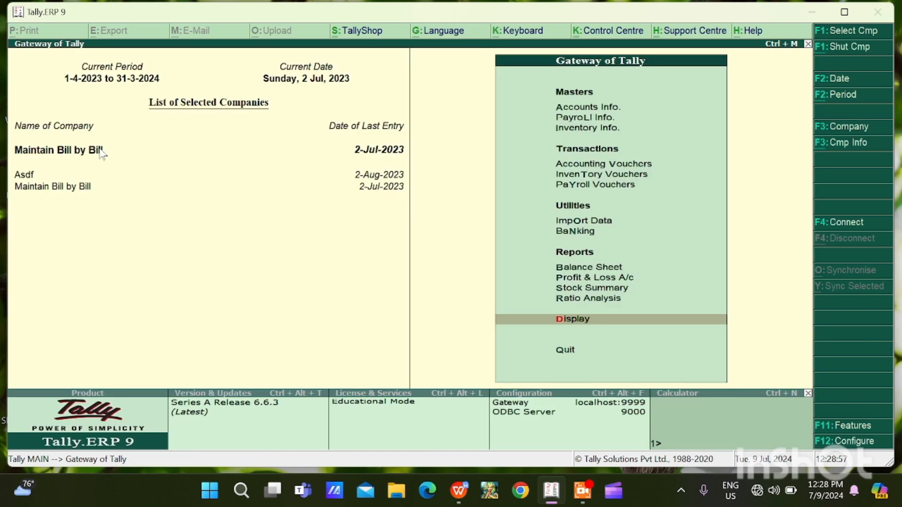
key(Return)
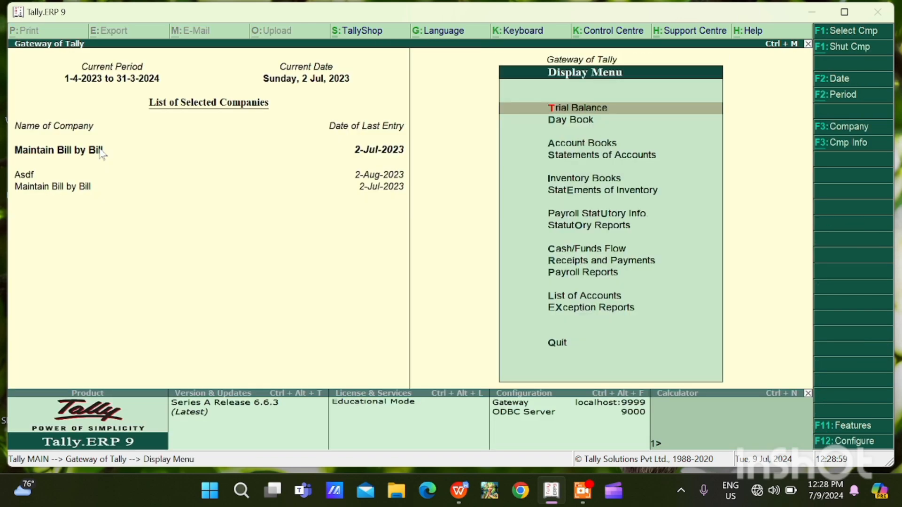
key(a)
key(Down)
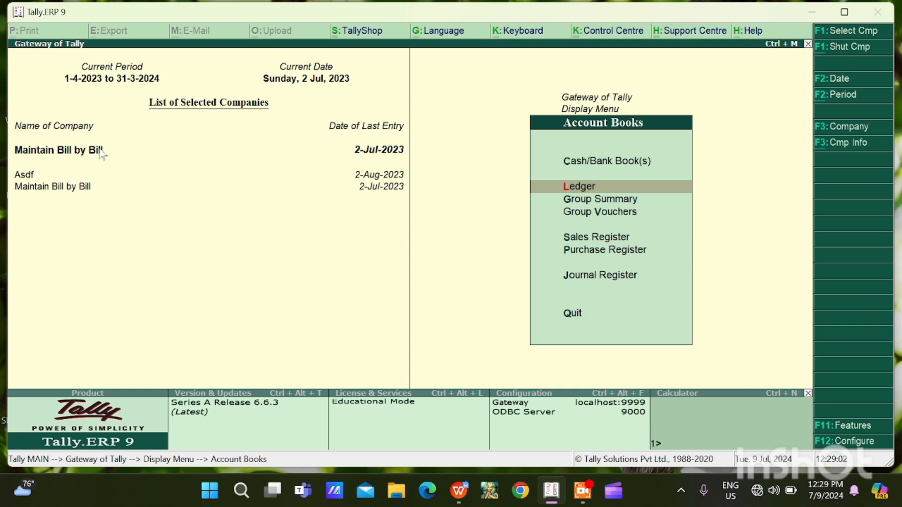
key(Return)
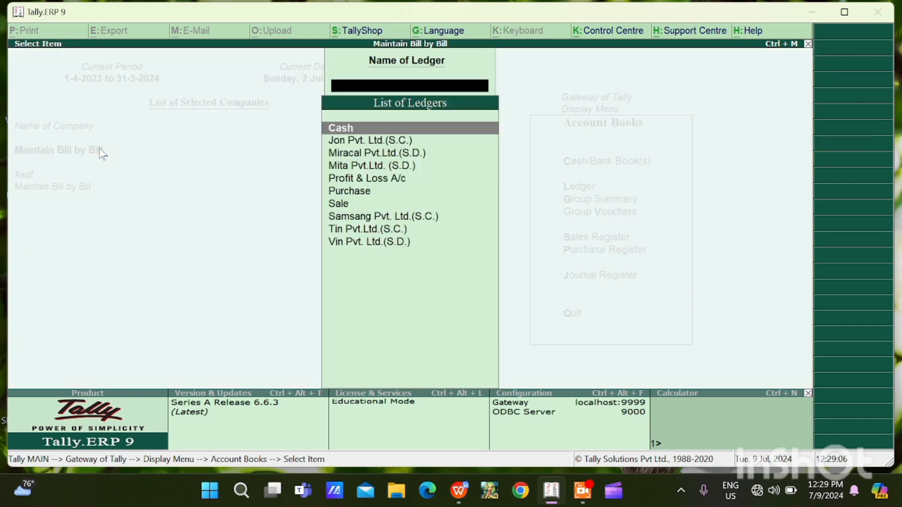
key(Down)
key(Down)
key(Down)
key(Down)
key(Down)
key(Down)
key(Down)
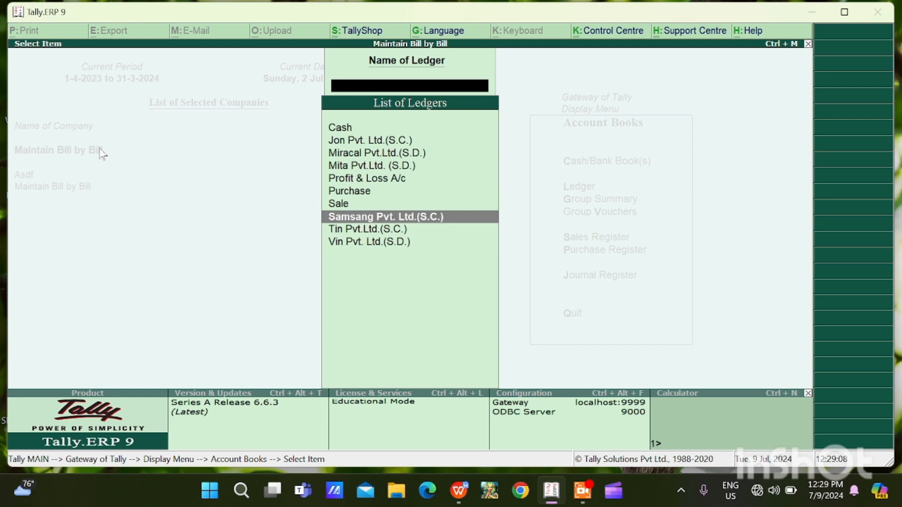
key(Return)
Set the ledger report's period to start on 1/4/23, keeping 2-7-2023 as the end date
key(F2)
text(1/4)
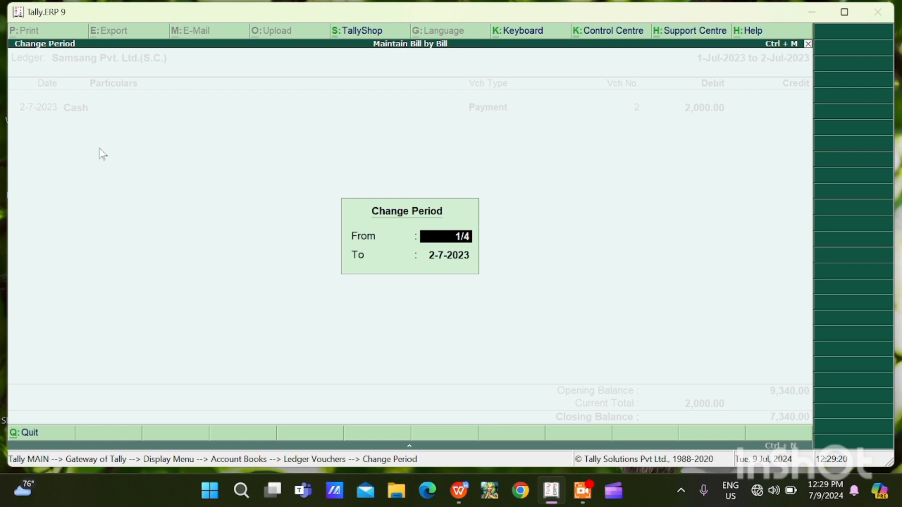
text(23)
key(Return)
key(Return)
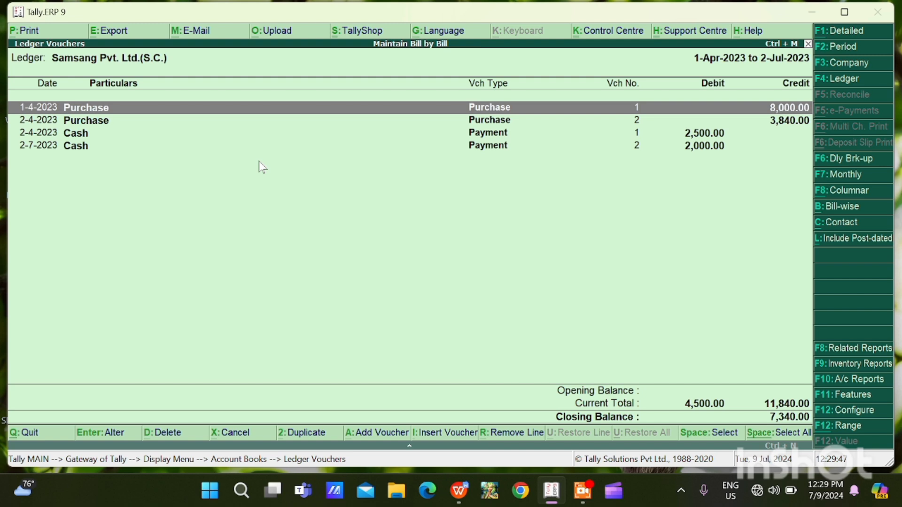
Review the 2,000.00 payment voucher 2 in the Samsang ledger with its Agst Ref pending bill 01, and quit without saving
key(Down)
key(Down)
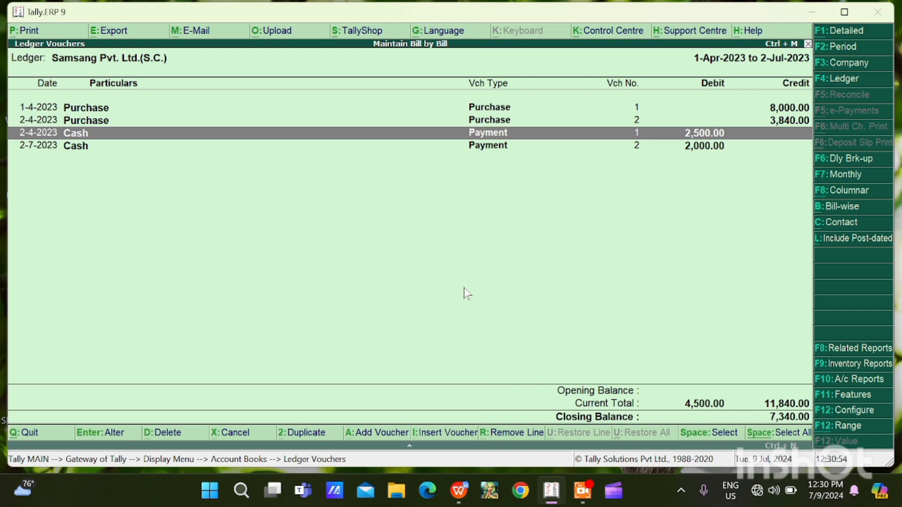
key(Down)
key(Return)
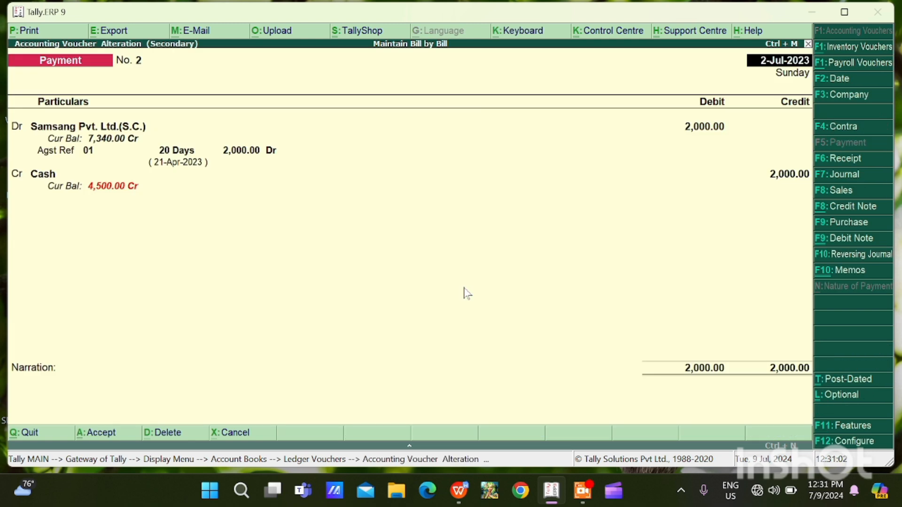
key(Return)
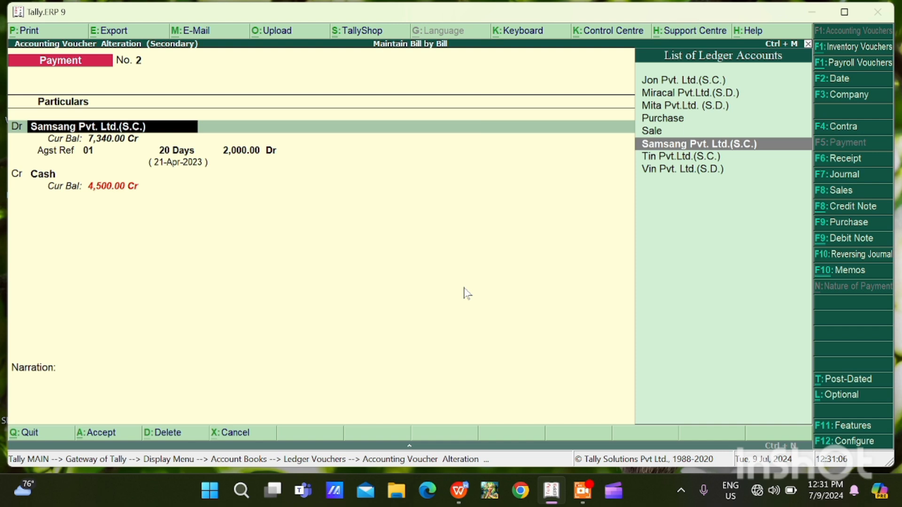
key(Return)
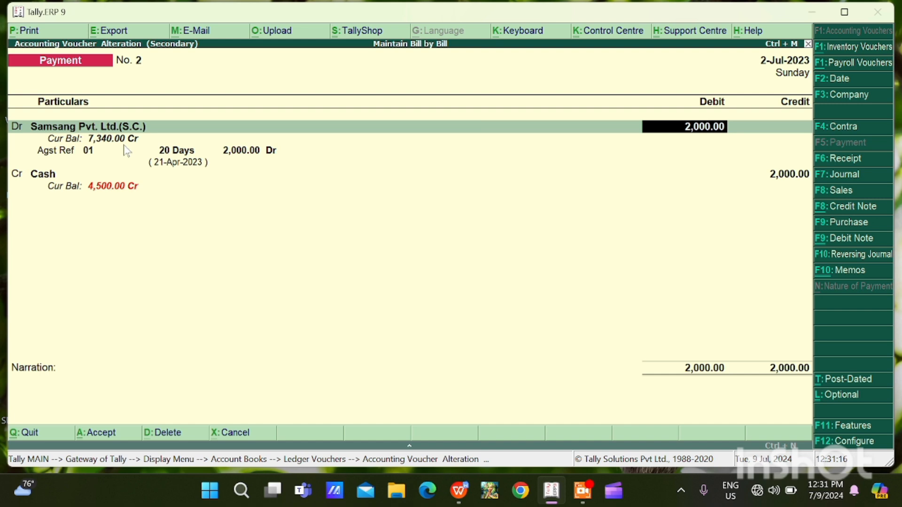
key(Return)
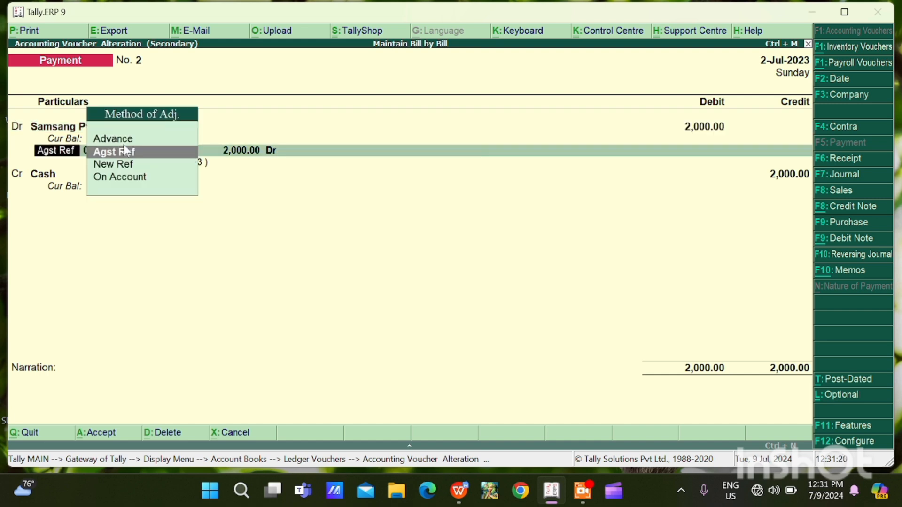
key(Return)
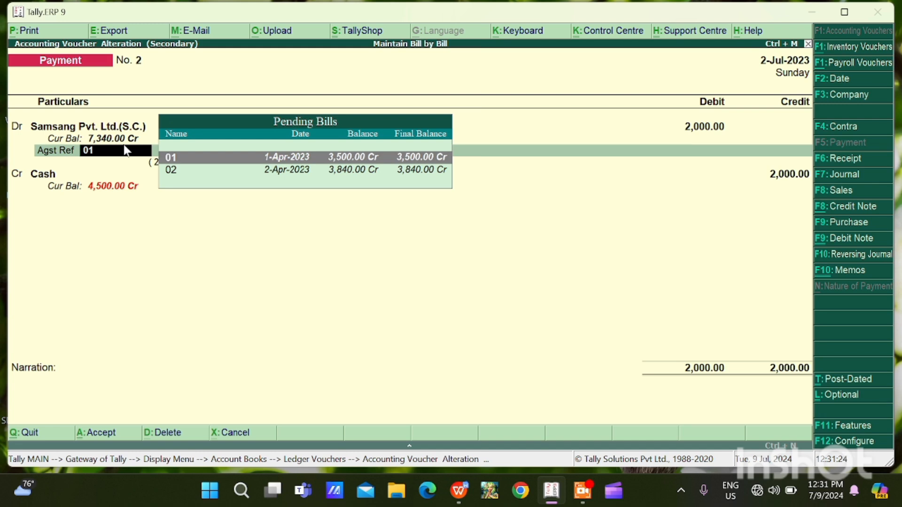
key(Return)
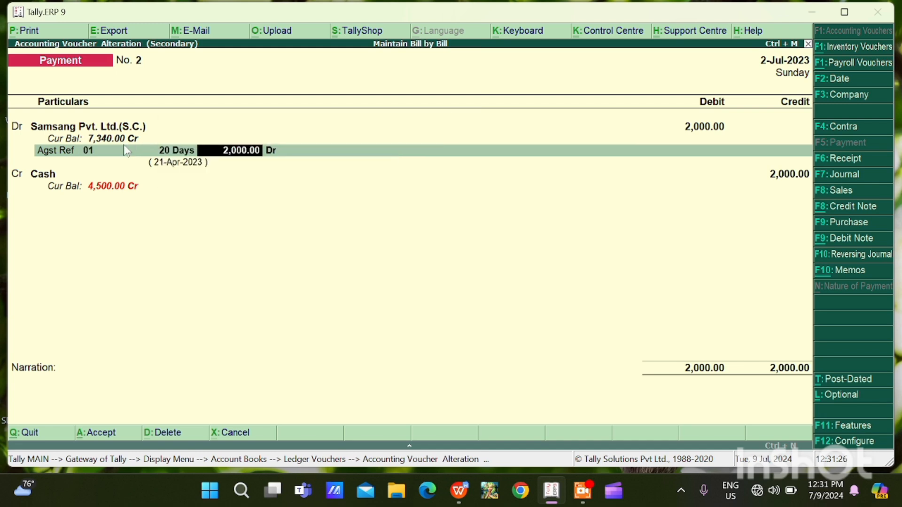
key(BackSpace)
key(Escape)
key(y)
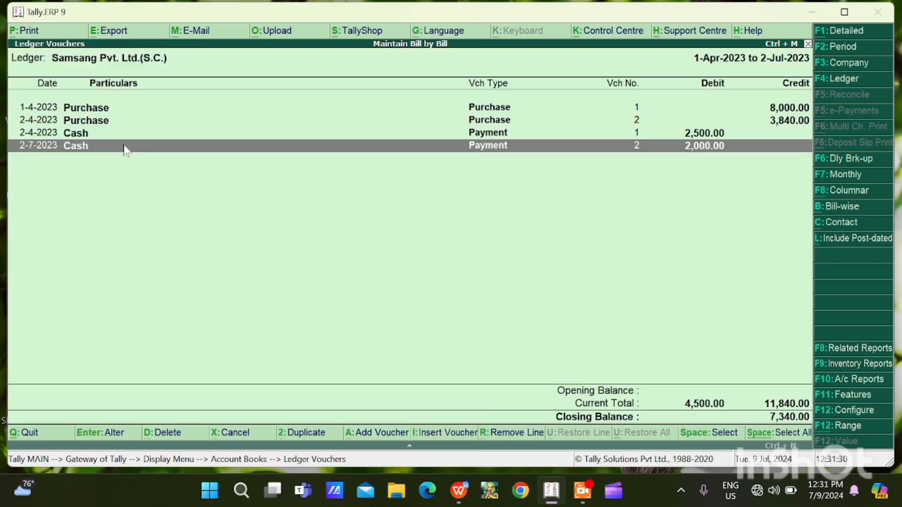